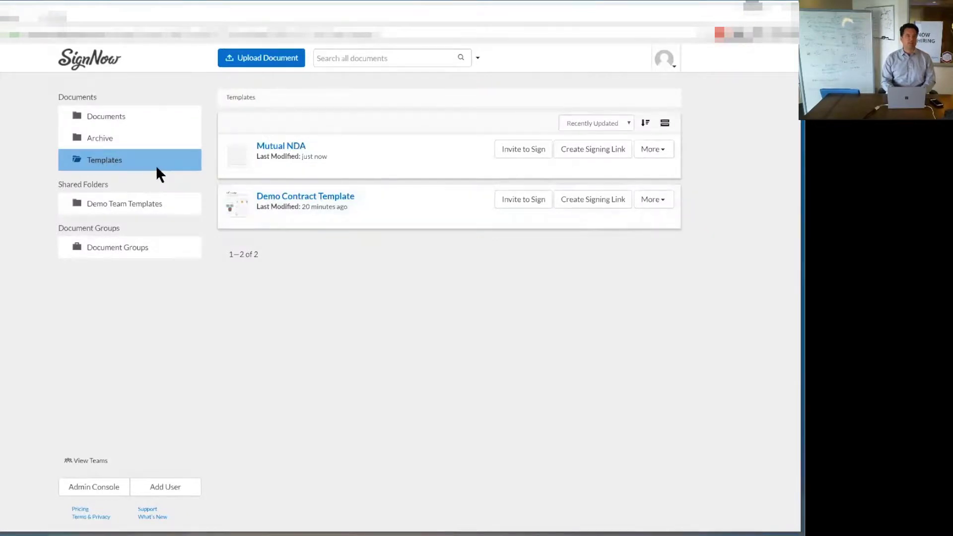
Open the Mutual NDA template from the Templates folder for editing
click(288, 149)
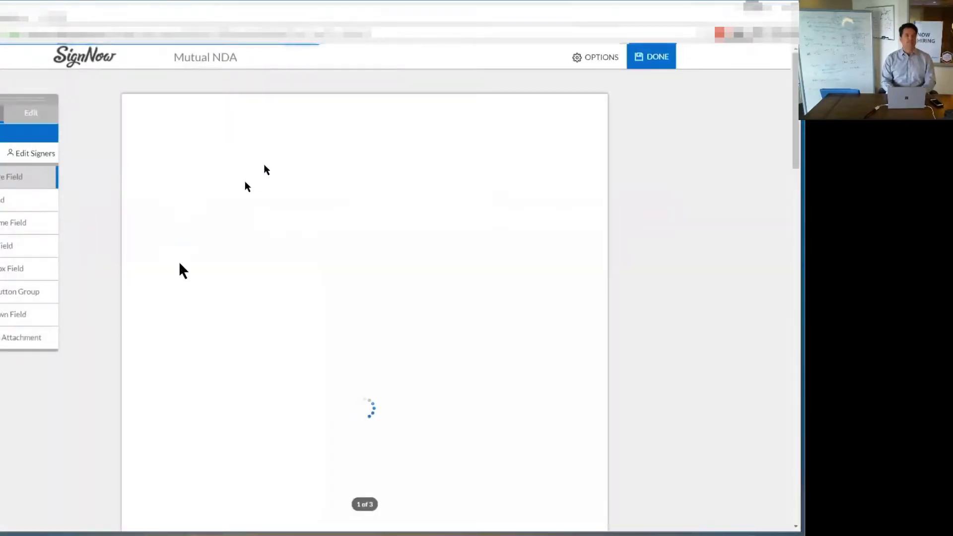
scroll(217, 298, down, 2)
scroll(216, 299, down, 3)
scroll(215, 293, down, 3)
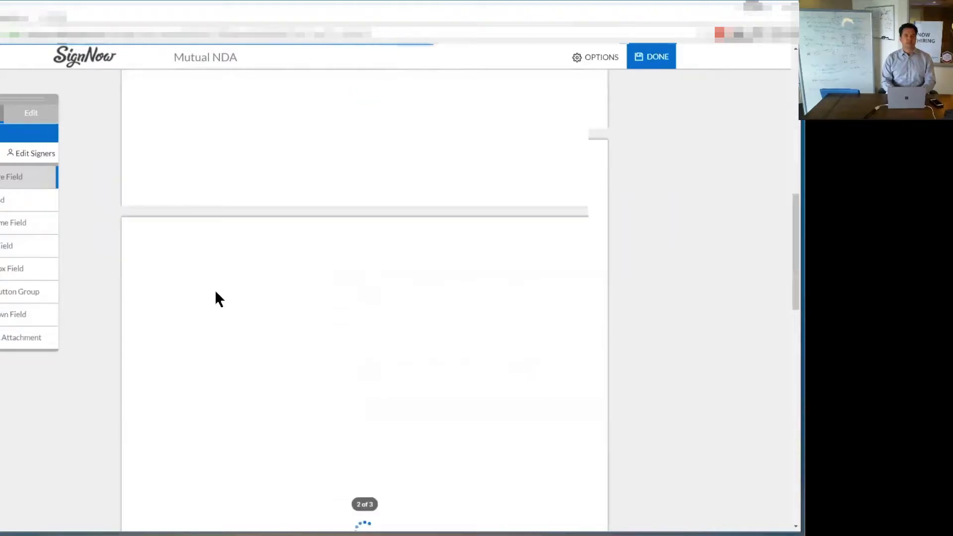
scroll(215, 293, down, 4)
scroll(216, 293, down, 3)
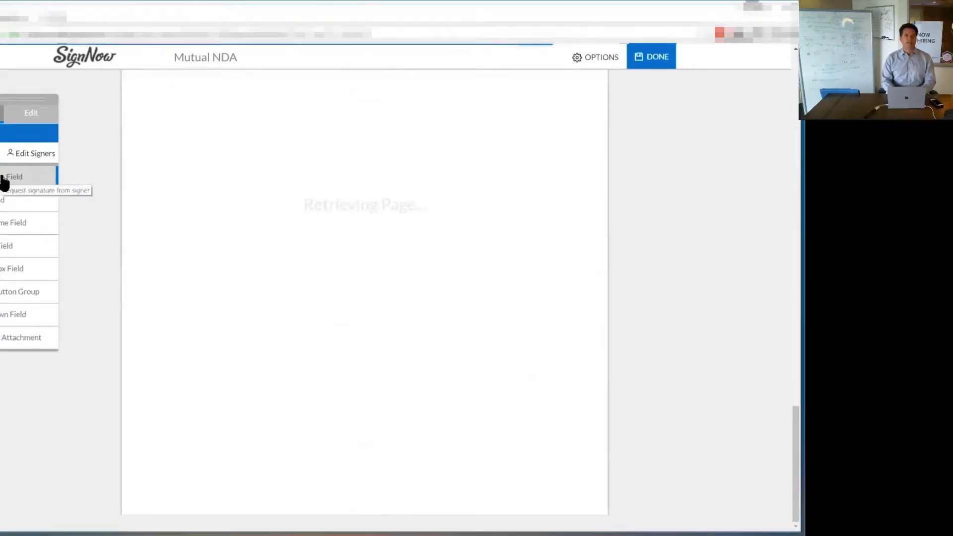
Drop a Signature Field onto the left Signature line on page 3 of the NDA
mouse_move(2, 181)
mouse_down()
mouse_move(236, 150)
mouse_move(234, 139)
mouse_up()
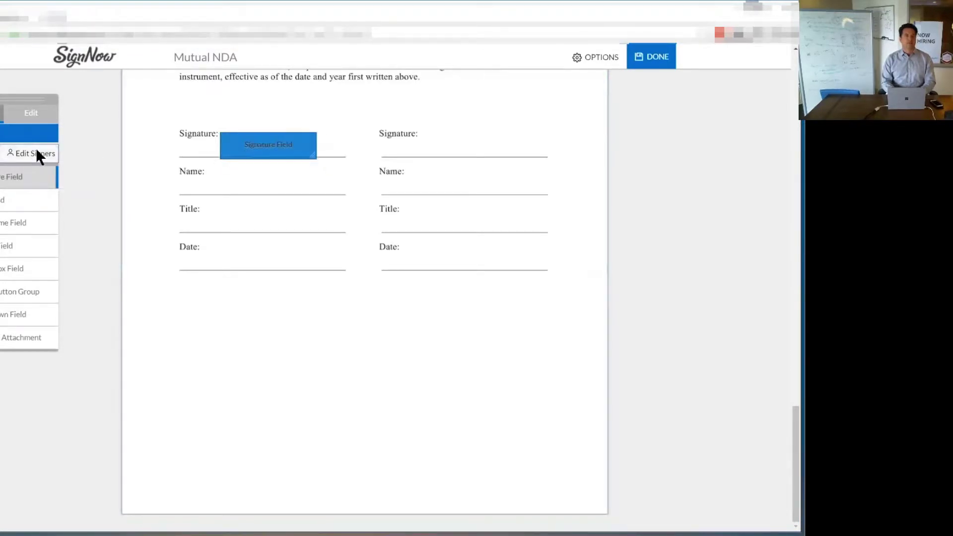
Rename Signer 1 to Client and add CFO as Signing Step 2, then save
click(36, 154)
click(229, 161)
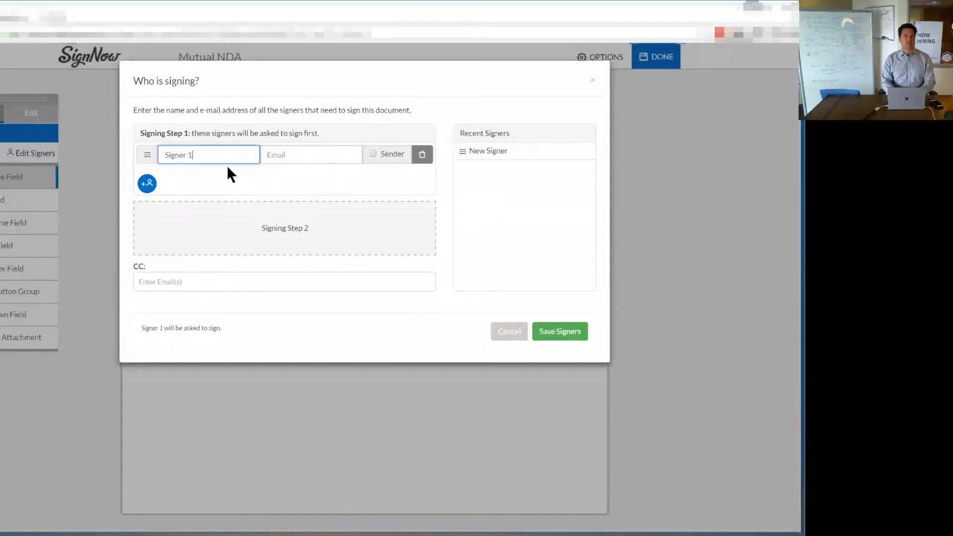
key(BackSpace)
text(\\\\)
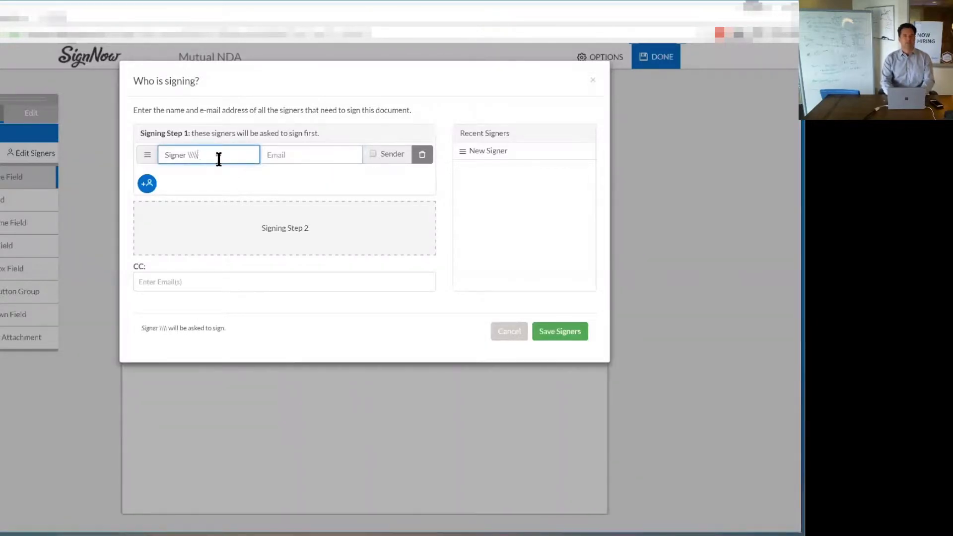
key(BackSpace)
key(BackSpace)
key(BackSpace)
key(BackSpace)
key(BackSpace)
key(BackSpace)
key(BackSpace)
text(Cle)
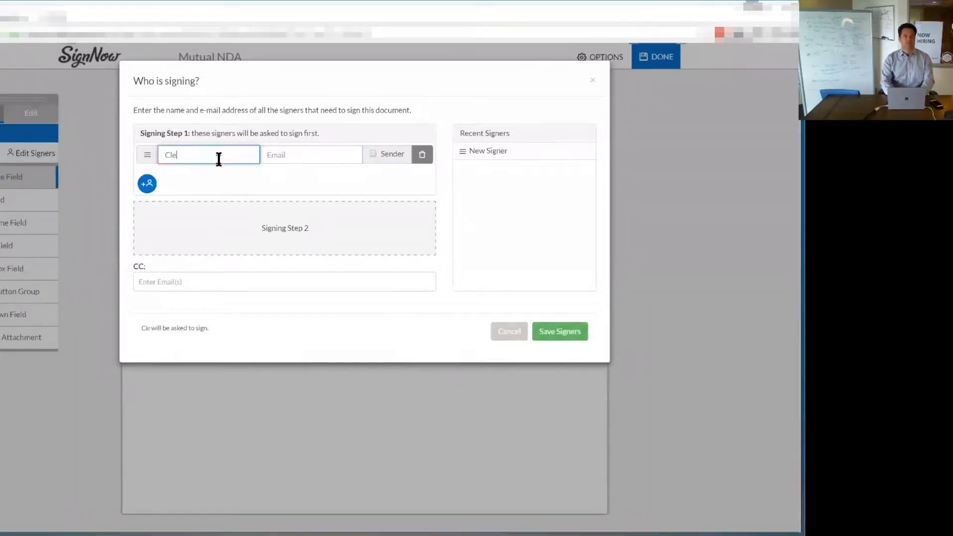
text(ient)
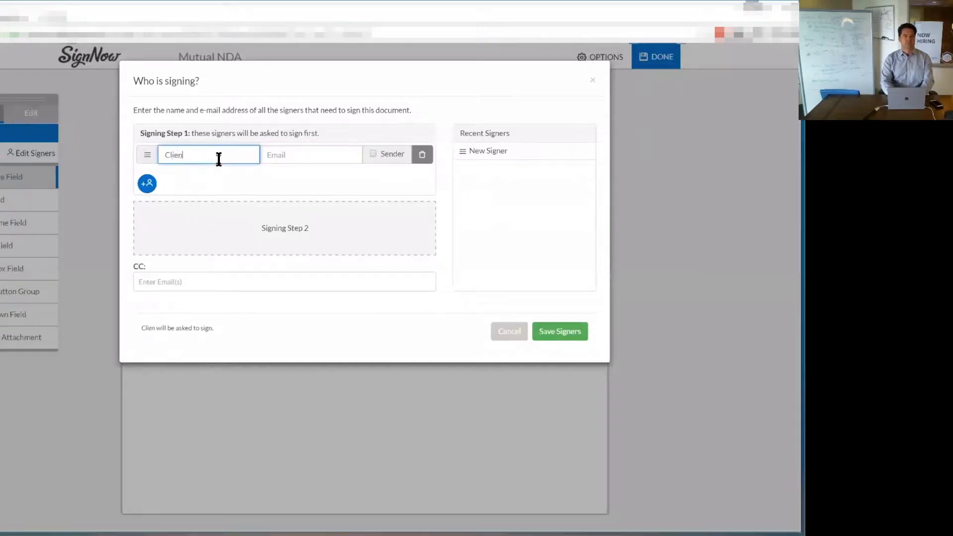
click(146, 182)
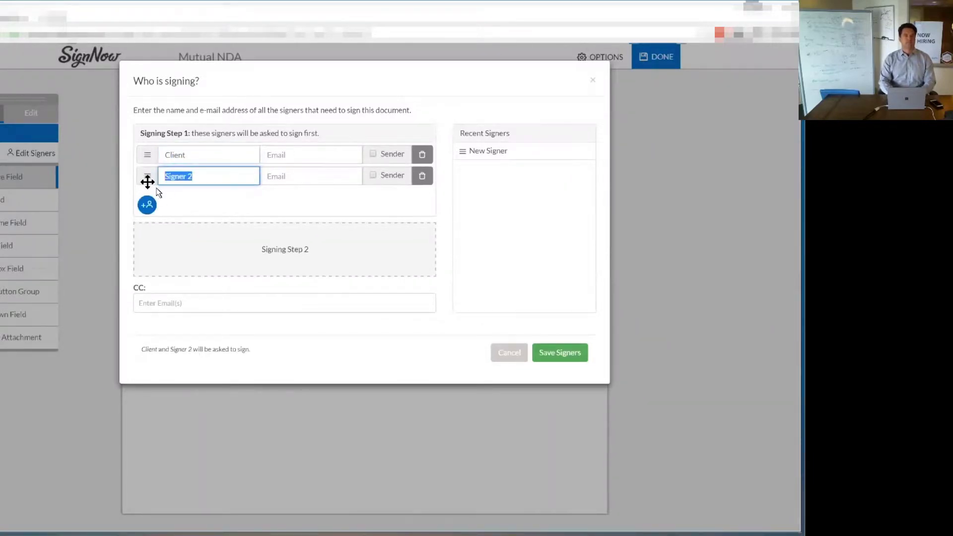
drag(148, 181, 144, 272)
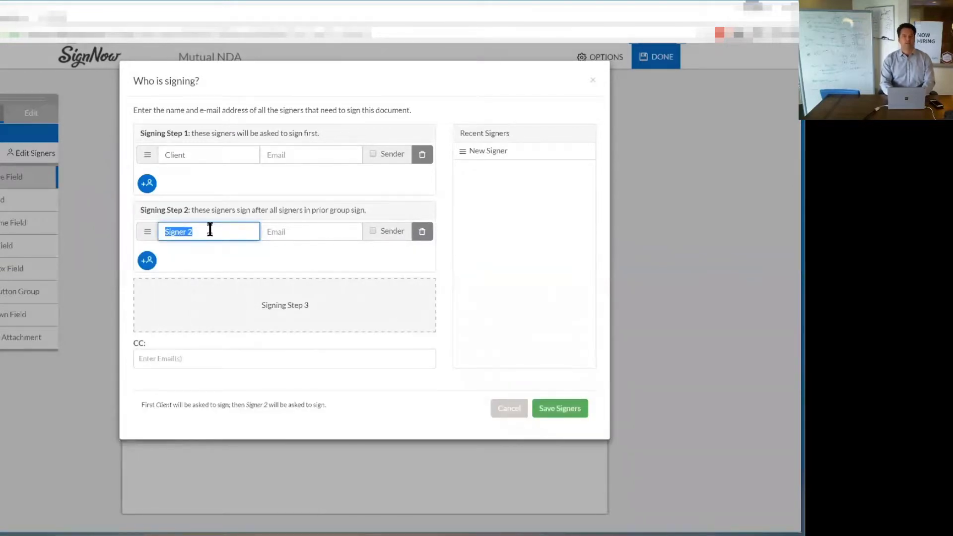
text(CFO)
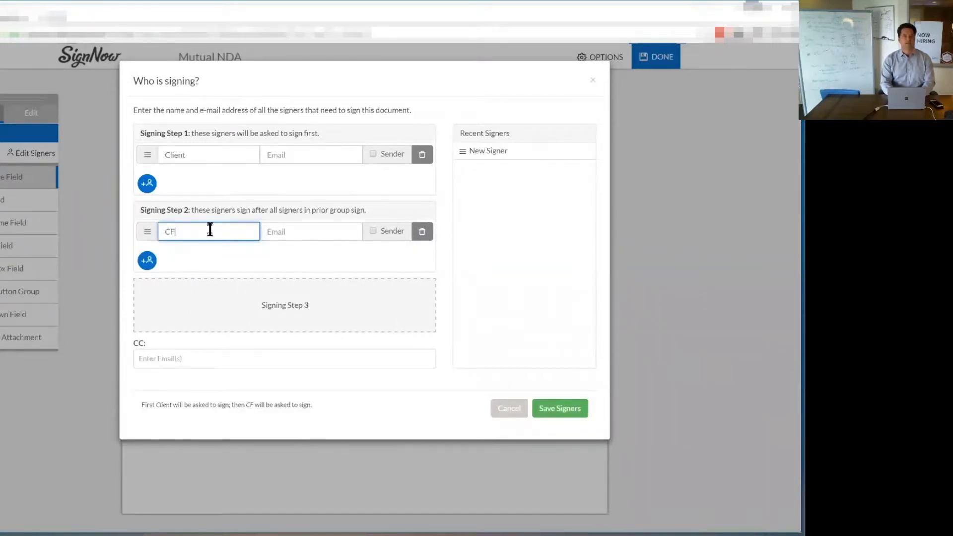
click(566, 412)
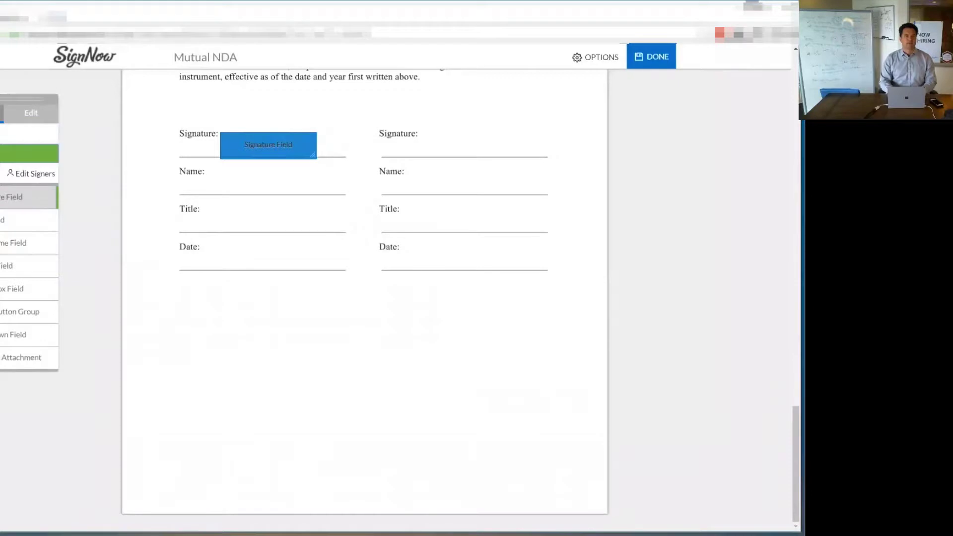
Place the CFO's signature and date fields on the right lines, aligning the left signature
click(427, 136)
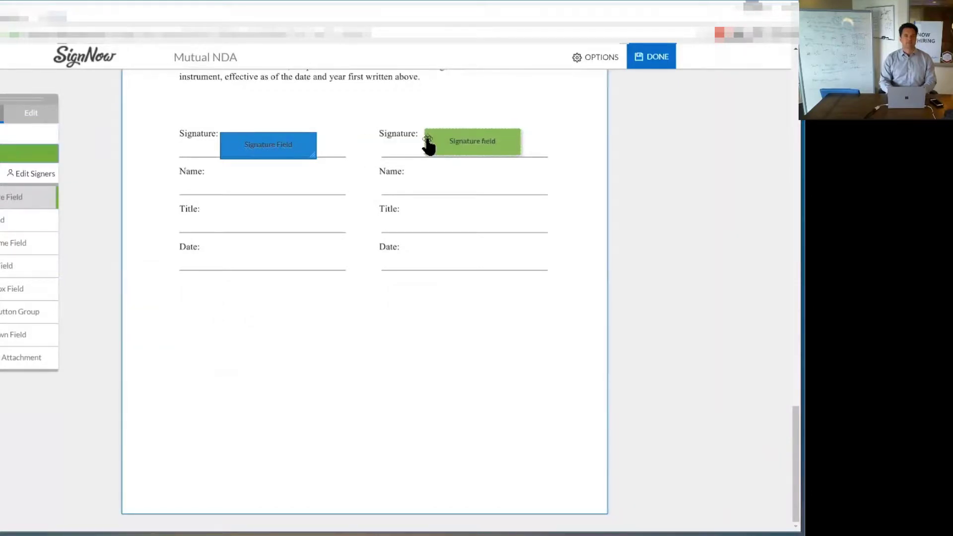
drag(269, 163, 264, 154)
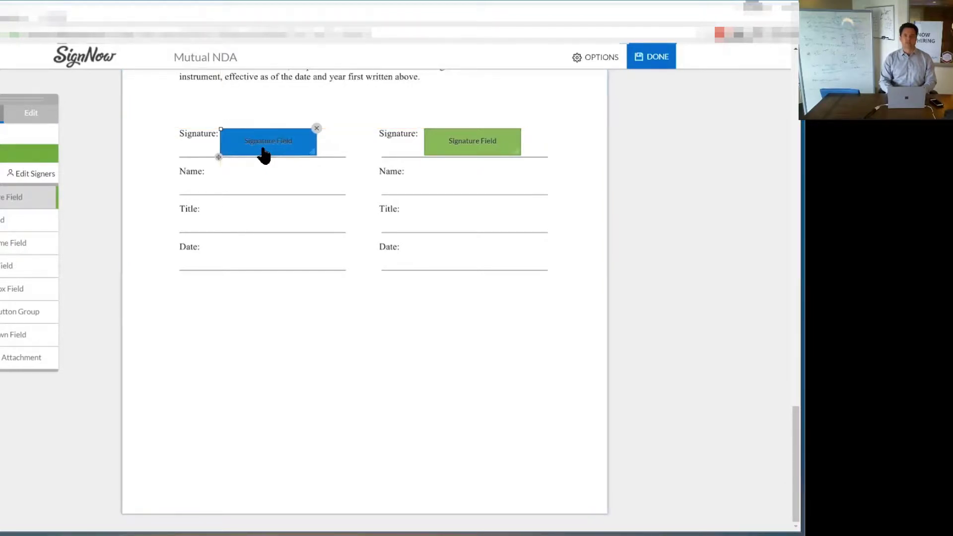
click(477, 145)
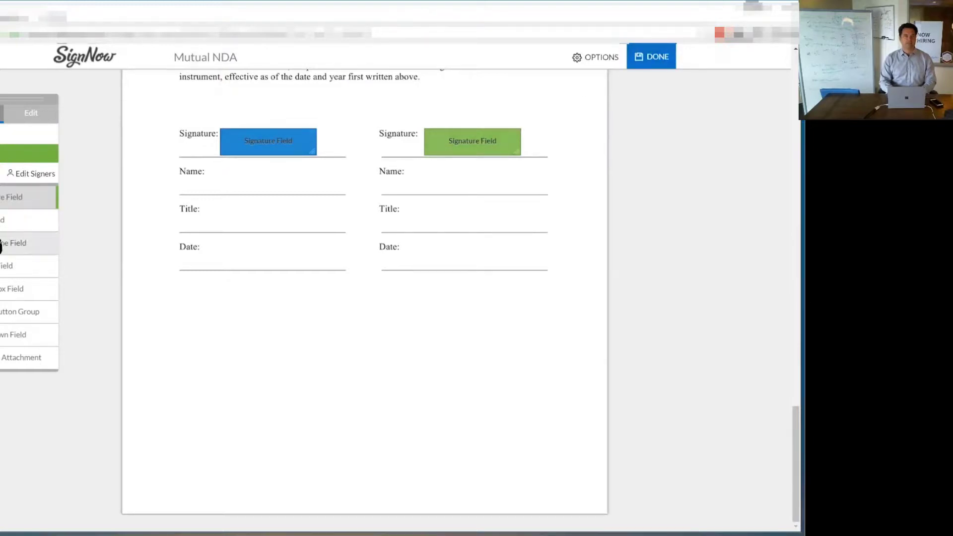
drag(23, 244, 427, 265)
Add the Client's date field on the left Date line and save the template
click(30, 154)
click(29, 134)
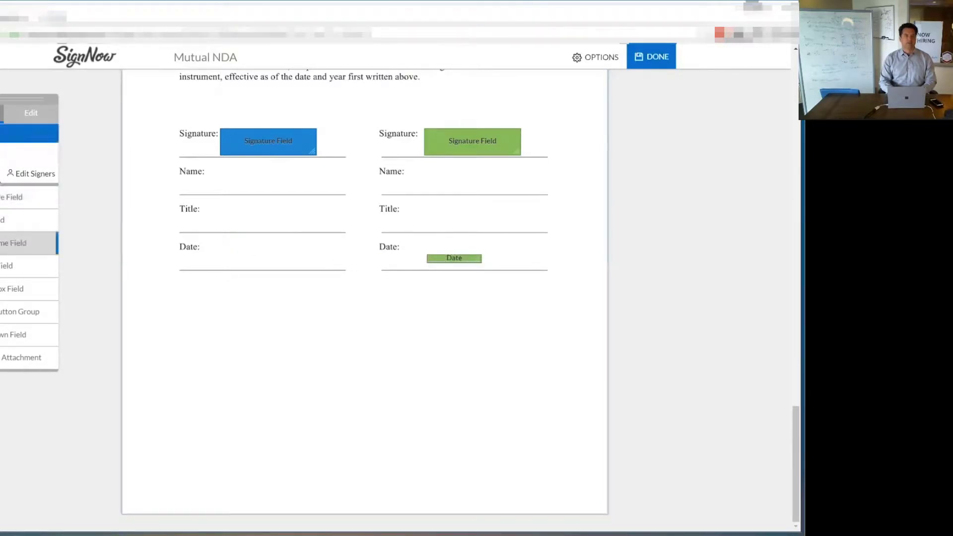
drag(22, 243, 243, 267)
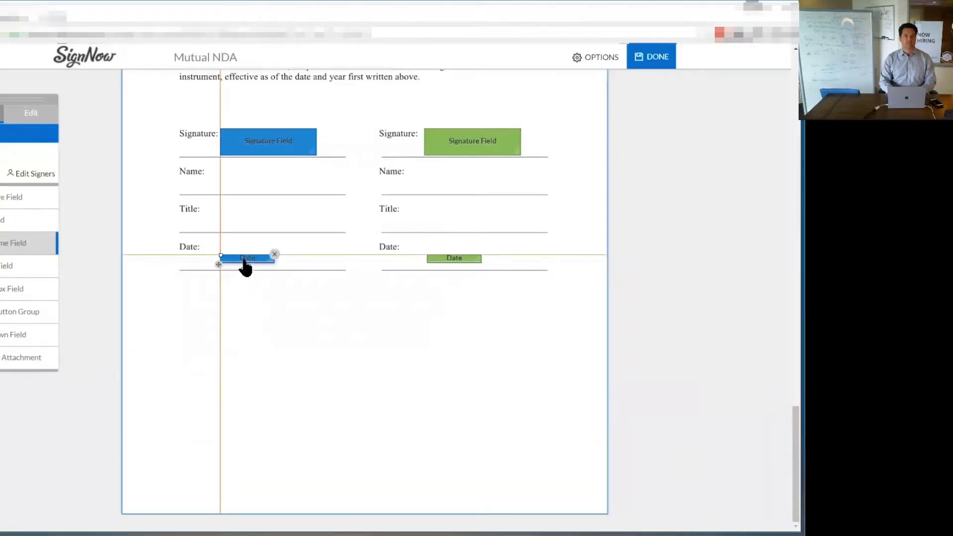
click(658, 63)
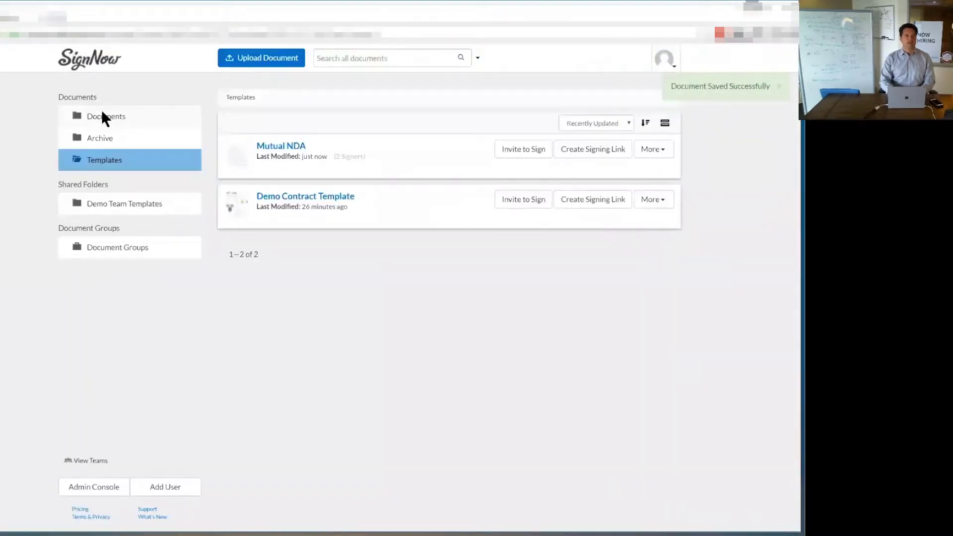
Open the Acme Co Contract from the Documents folder
click(102, 115)
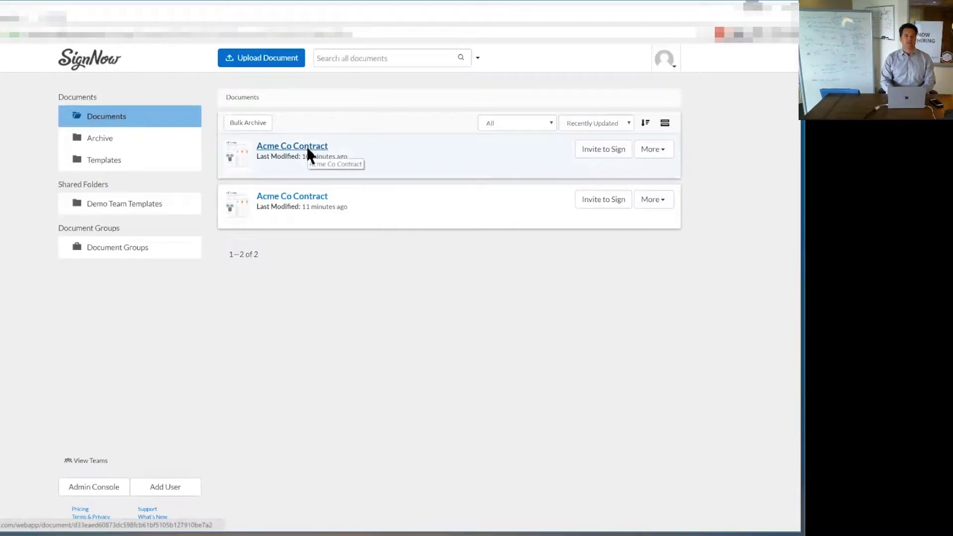
click(306, 147)
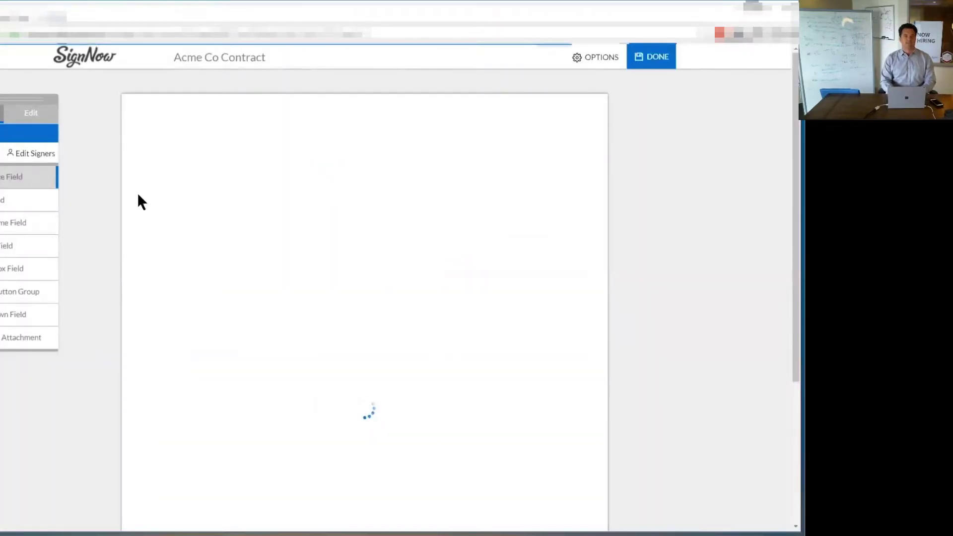
scroll(234, 217, down, 2)
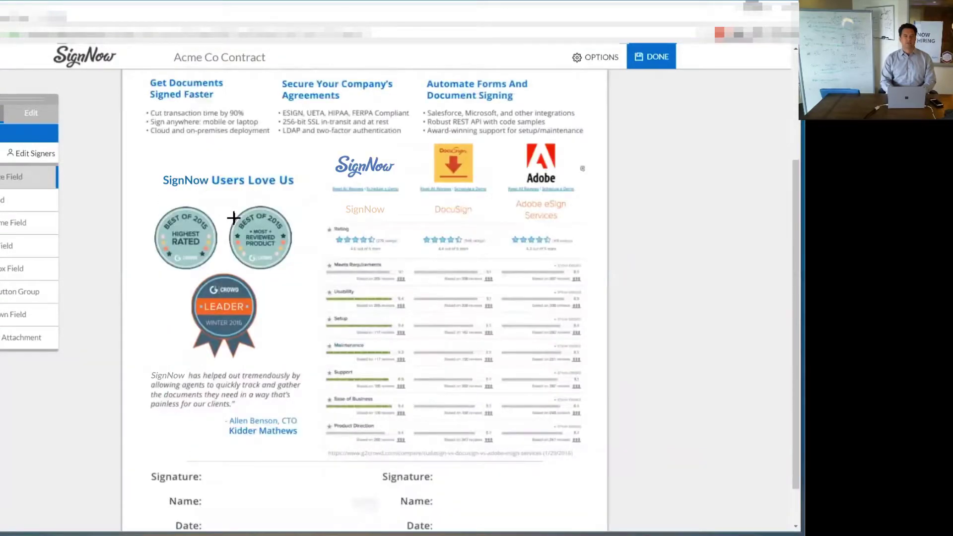
scroll(234, 218, down, 1)
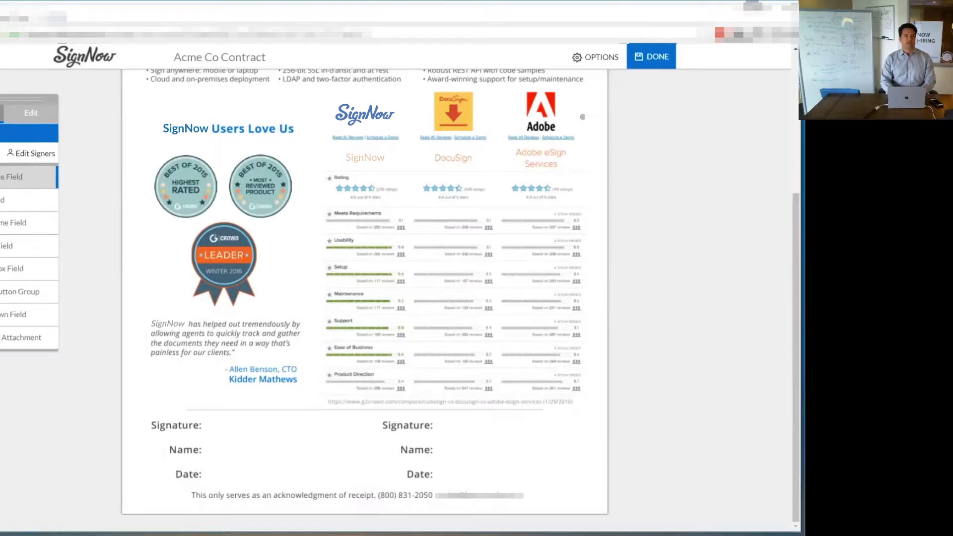
Rename Signer 1 to Partner and add Sales Manager as Signing Step 2
click(36, 158)
triple_click(203, 157)
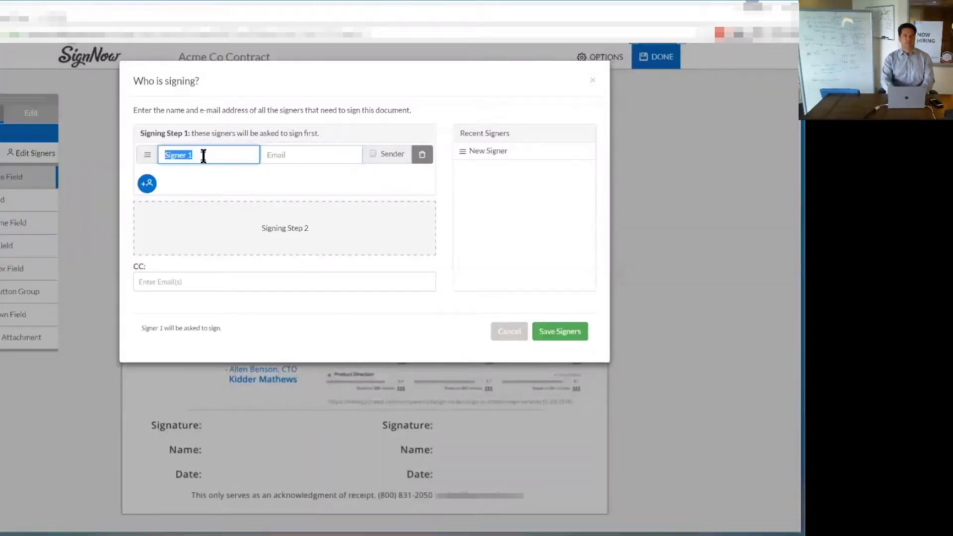
text(Partn)
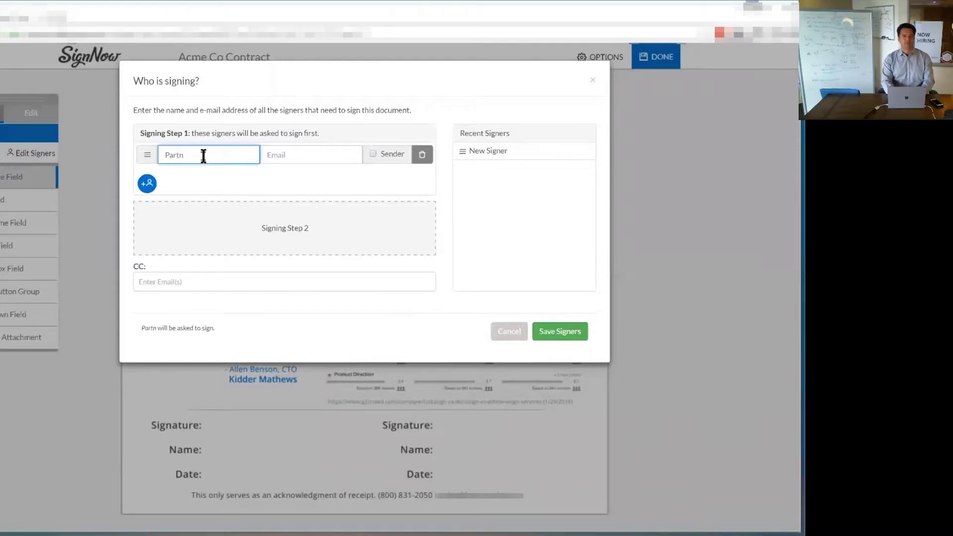
text(er)
click(147, 185)
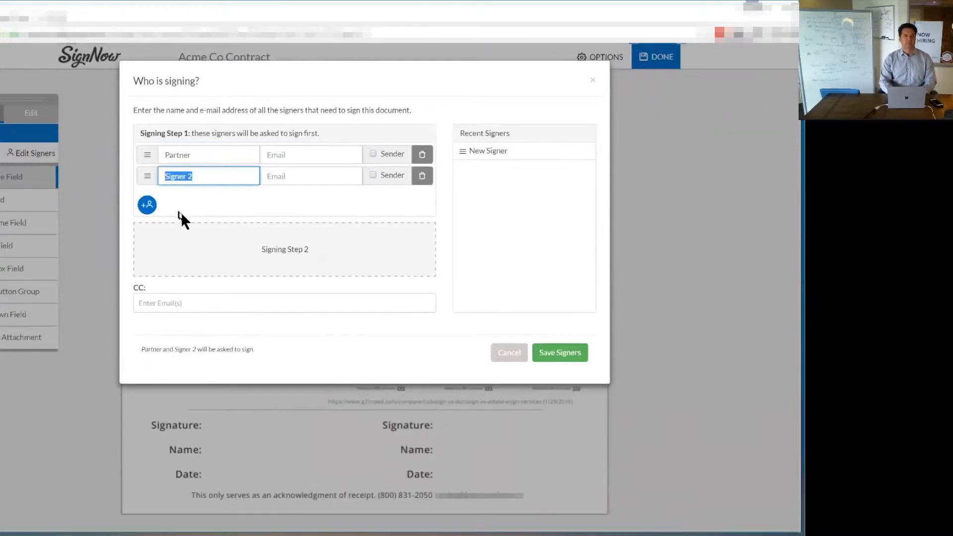
text(M)
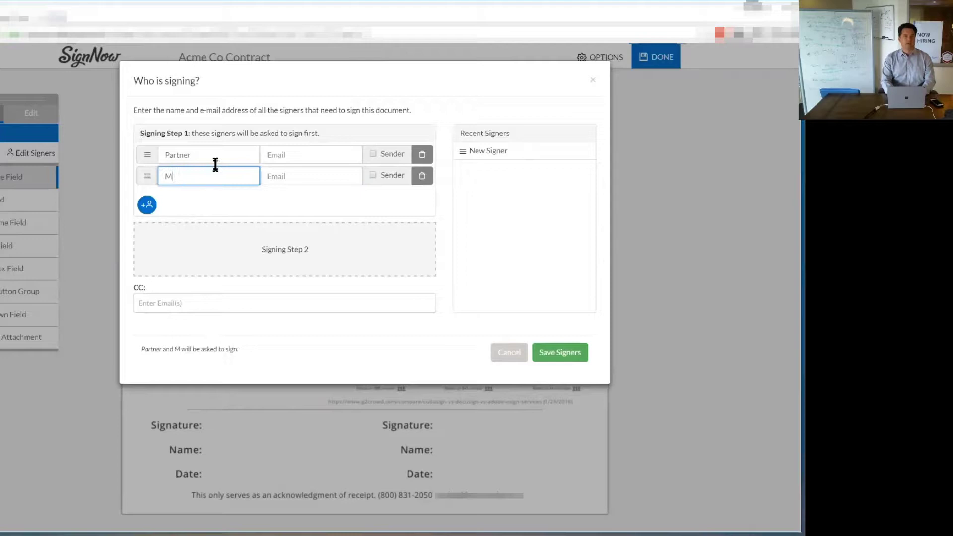
key(BackSpace)
text(Sales Man)
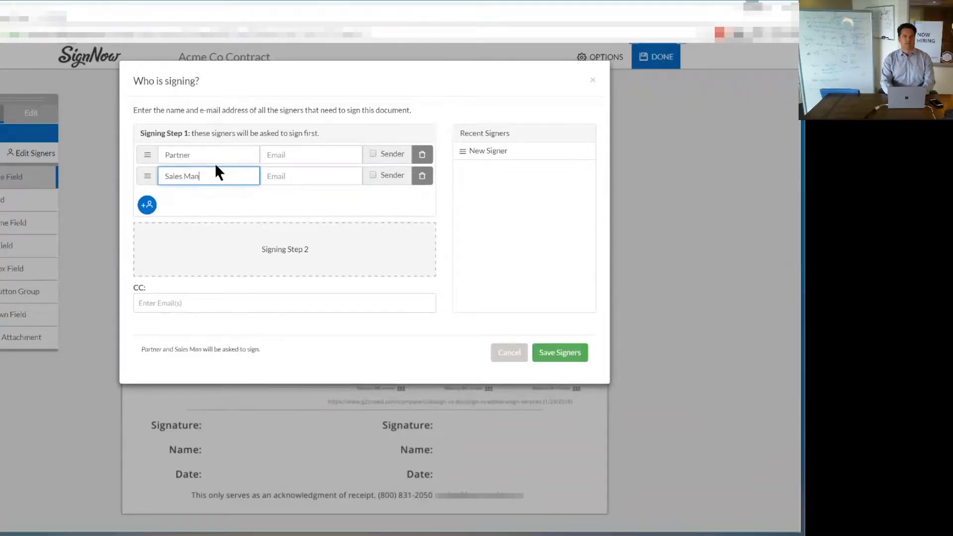
text(ager)
drag(152, 180, 153, 243)
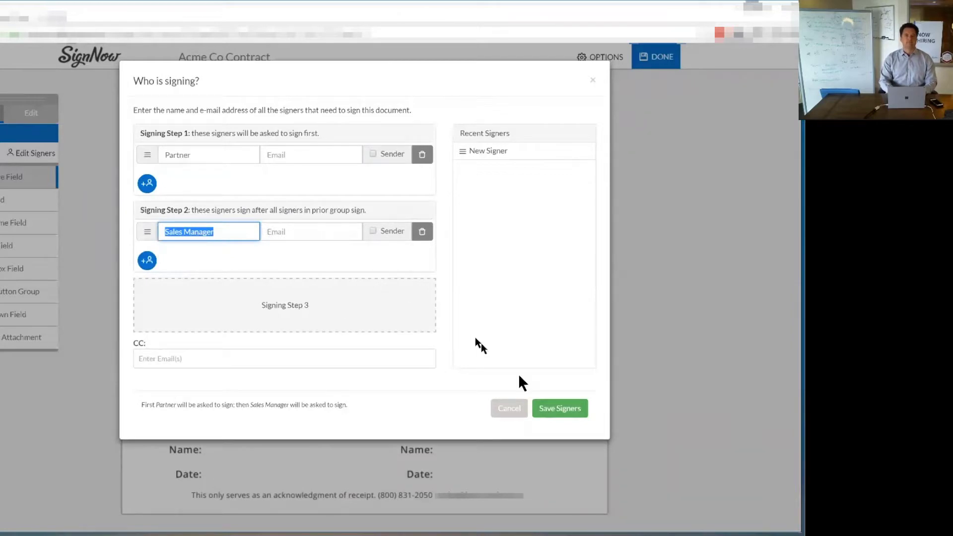
Save the signers and place Partner's left and Sales Manager's right signature fields
click(558, 408)
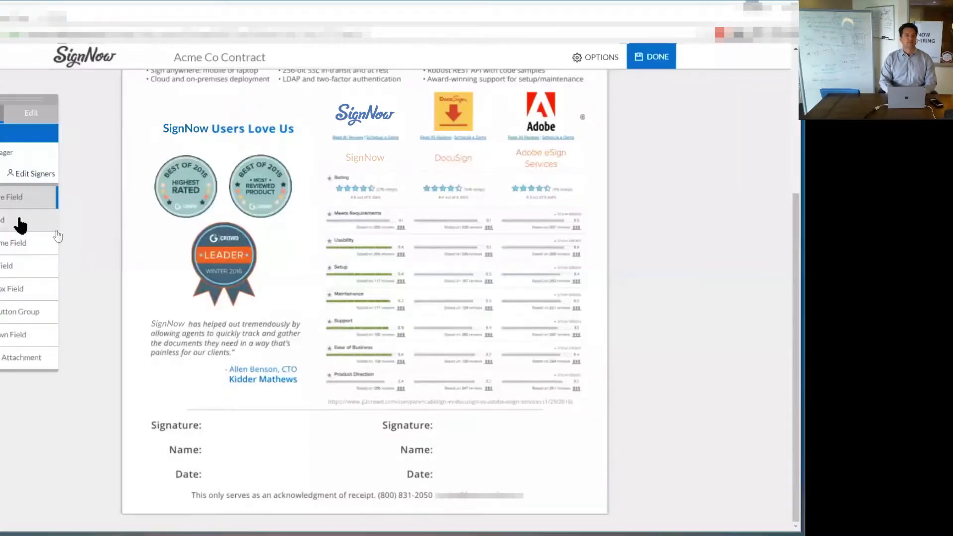
mouse_move(15, 198)
mouse_down()
mouse_move(232, 427)
mouse_move(213, 415)
mouse_up()
click(2, 156)
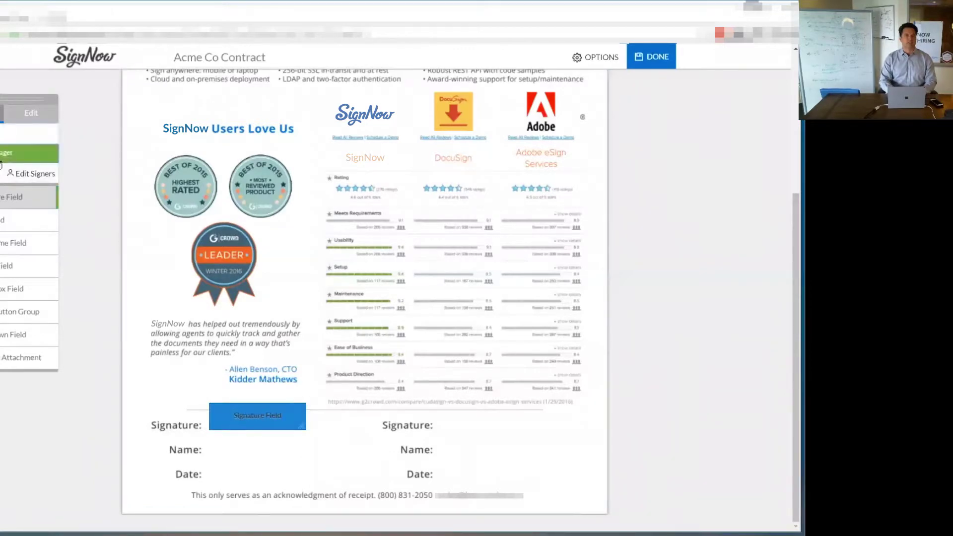
drag(11, 197, 441, 419)
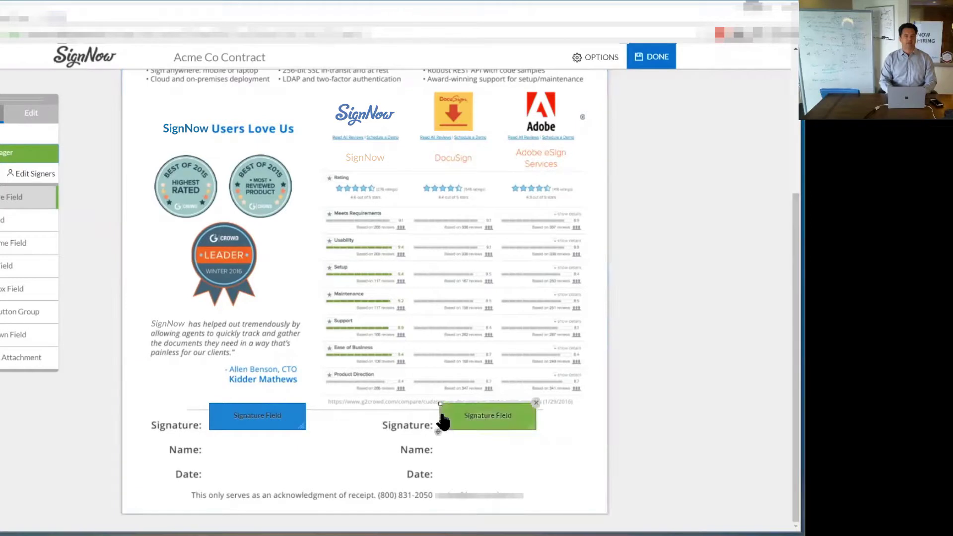
Add date fields on both Date lines, assign the left one to Partner, and save
drag(11, 243, 447, 480)
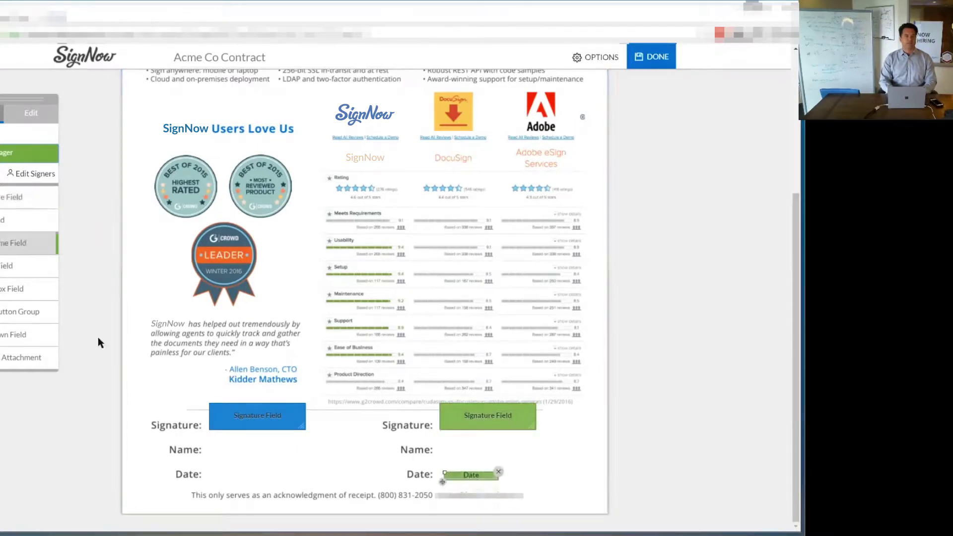
drag(11, 244, 218, 474)
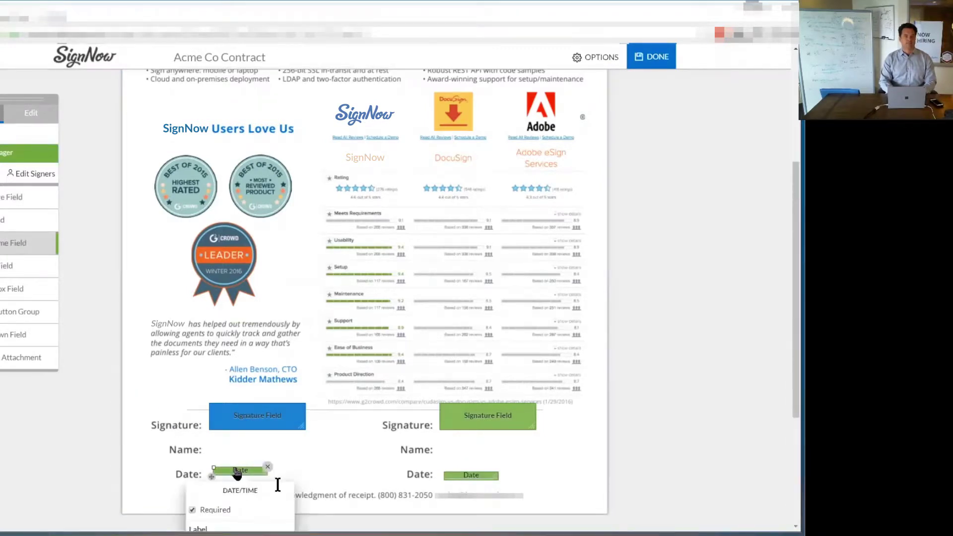
scroll(277, 485, down, 3)
click(235, 398)
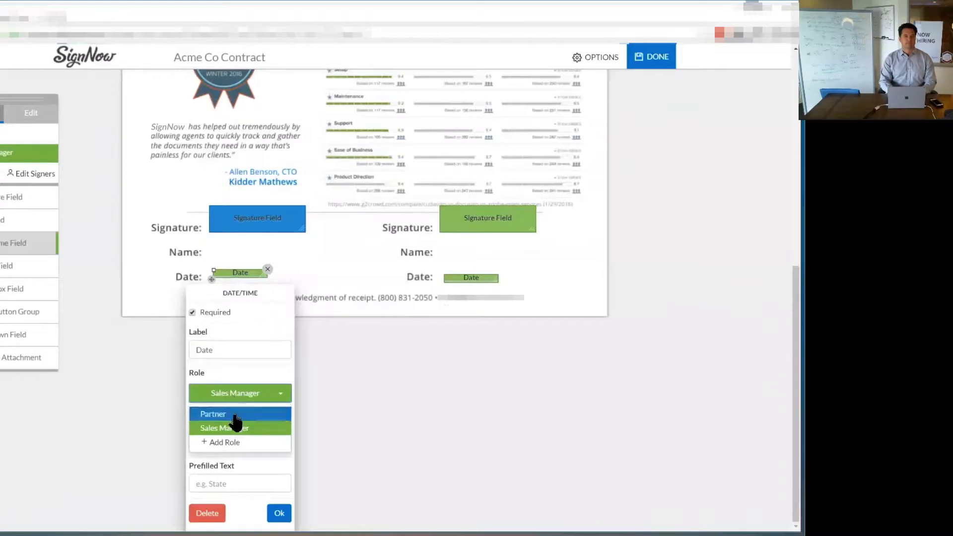
click(224, 415)
scroll(259, 325, up, 3)
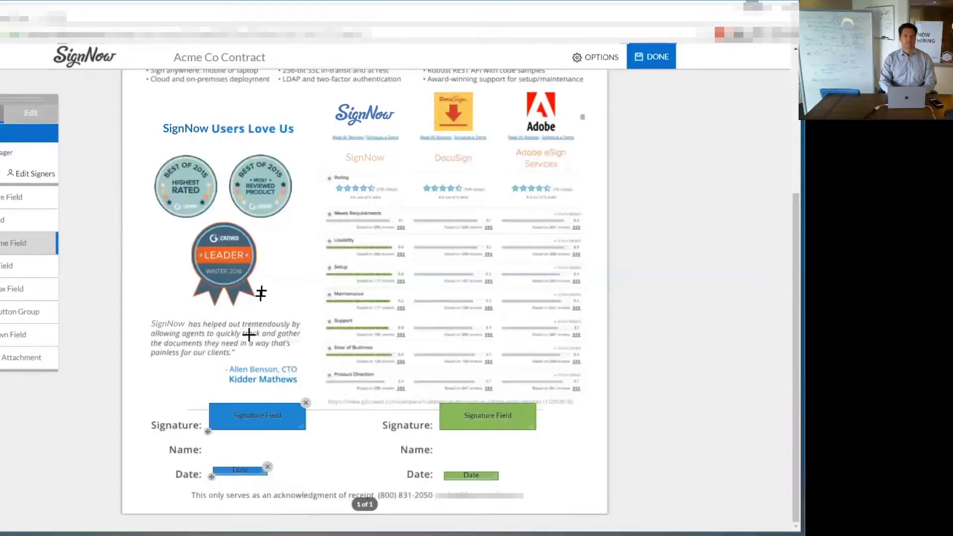
drag(229, 483, 224, 483)
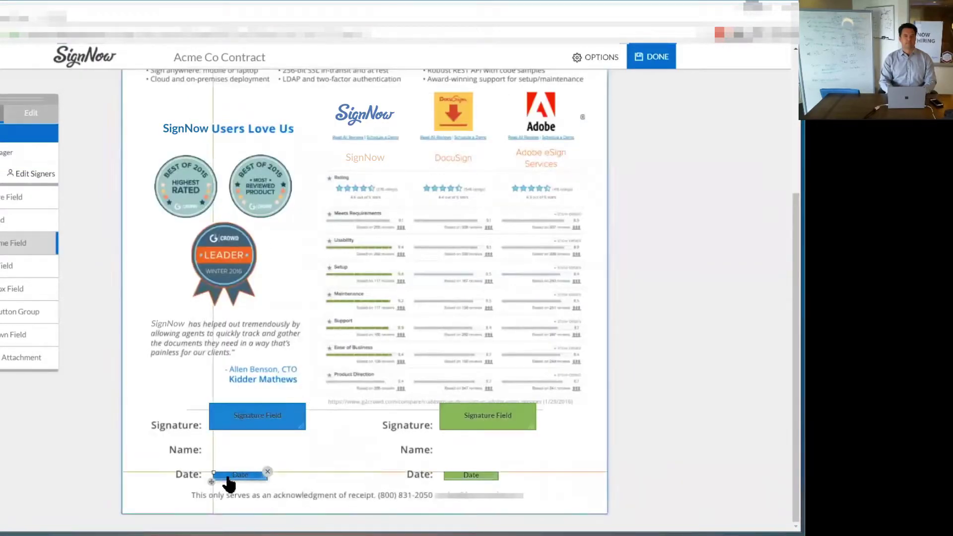
click(661, 58)
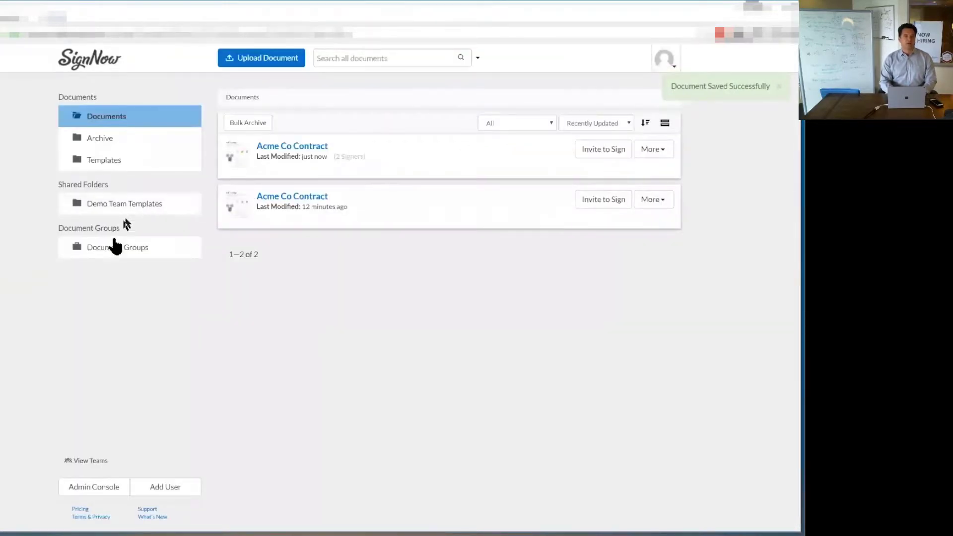
Visit Document Groups, glance at the Learn more page, and return
click(129, 252)
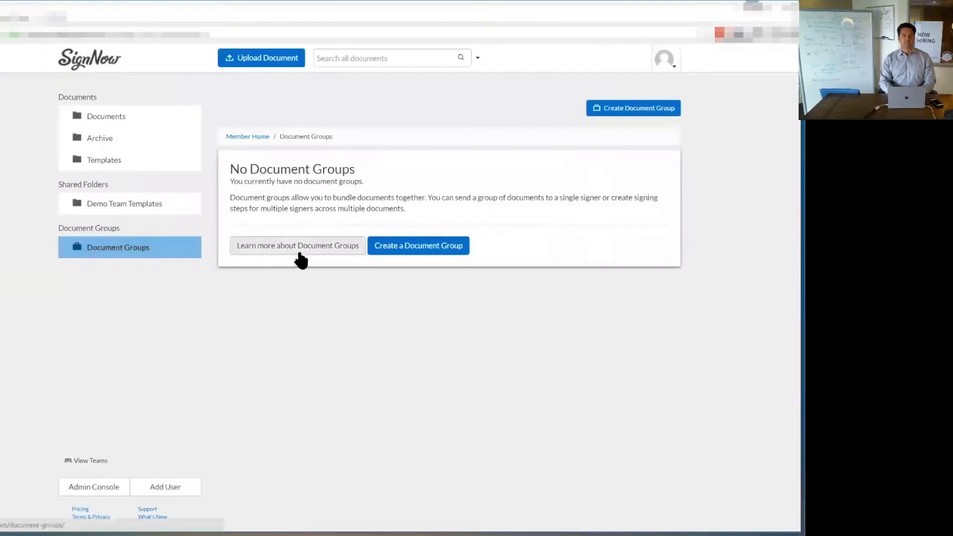
click(297, 252)
click(13, 41)
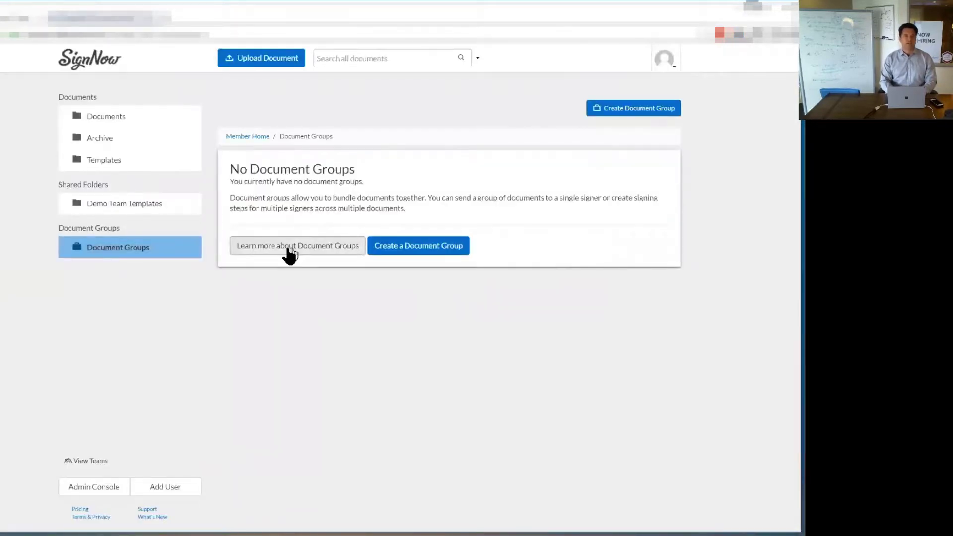
Choose the newer Acme Co Contract and the Mutual NDA template for a new document group
click(456, 248)
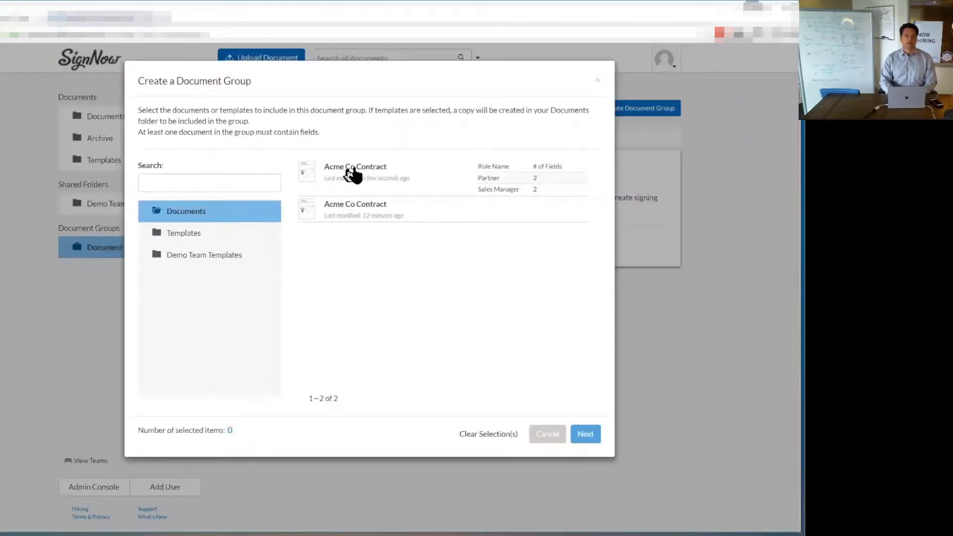
double_click(364, 175)
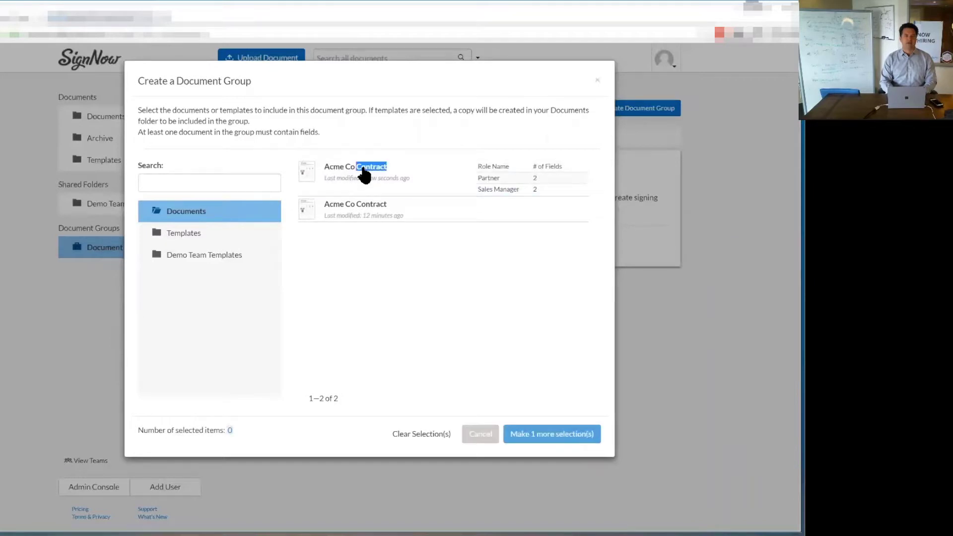
click(344, 189)
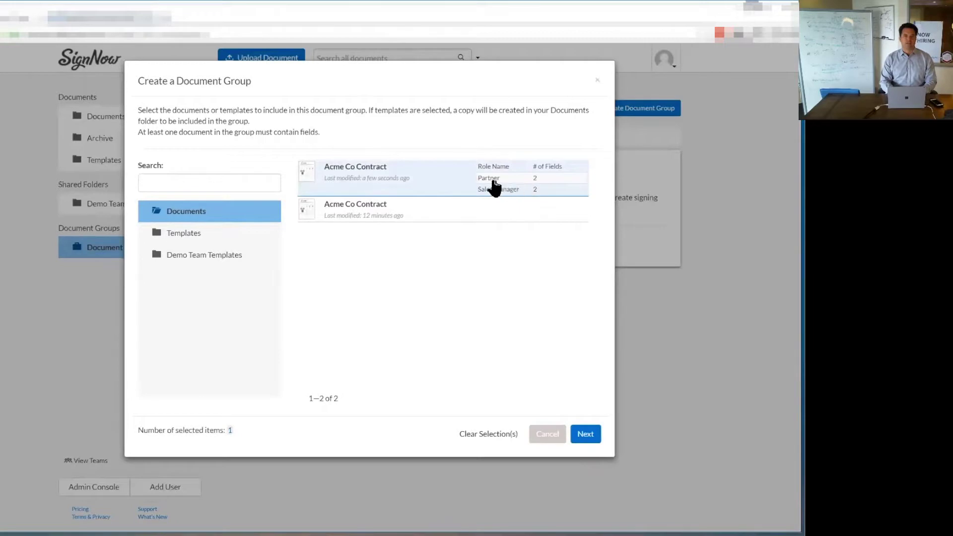
click(191, 236)
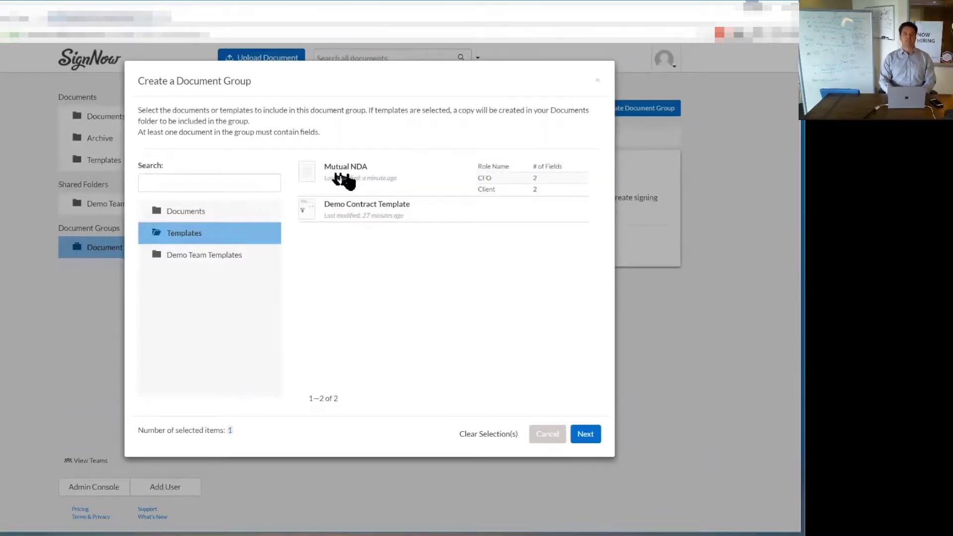
click(364, 183)
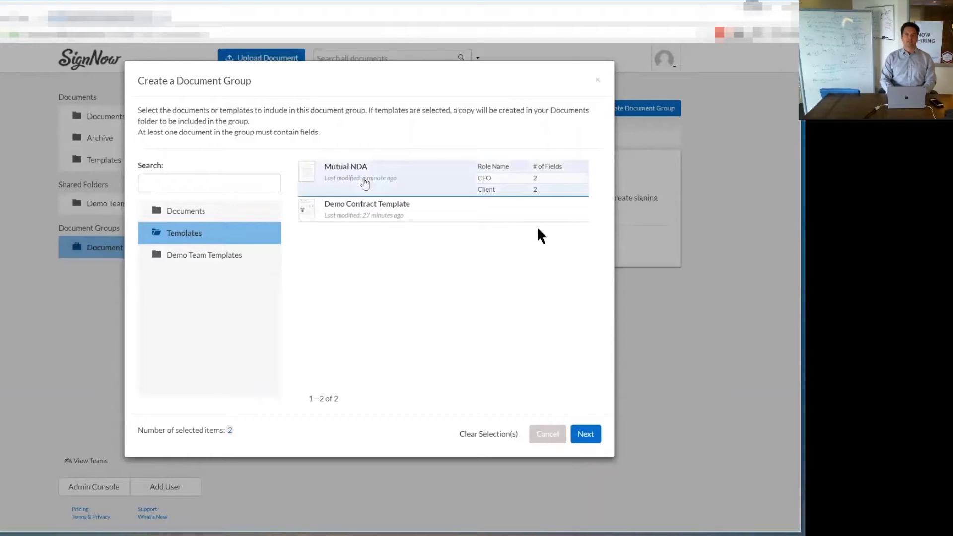
click(581, 436)
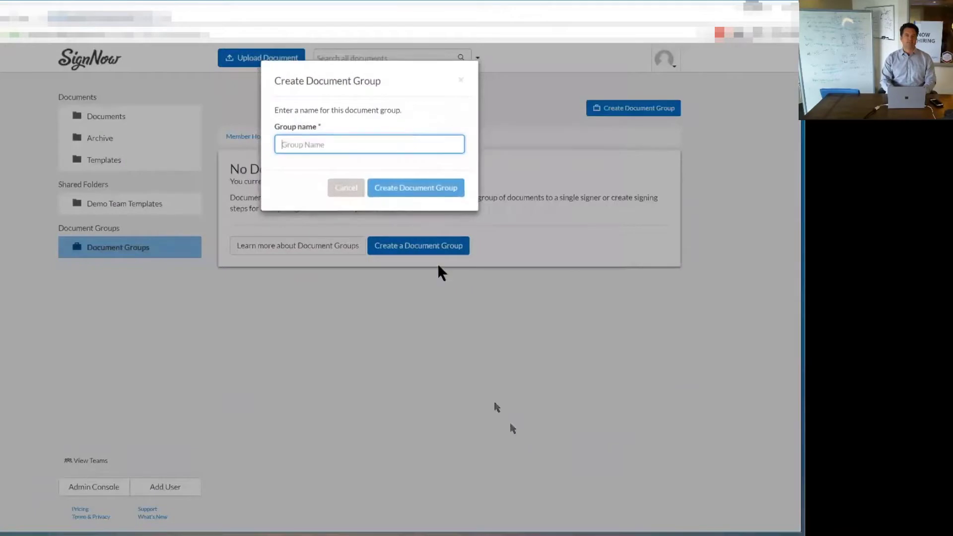
text(Ac)
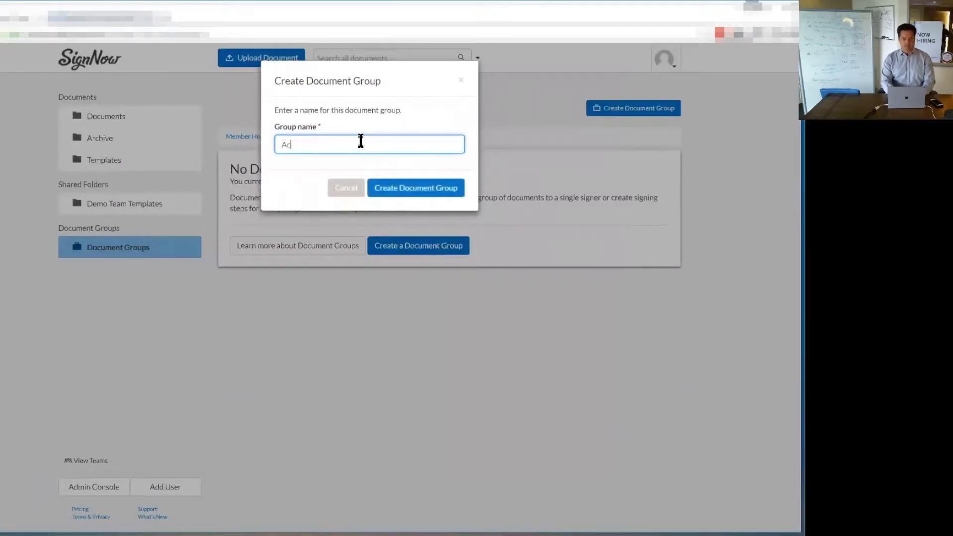
text(me Co )
text(Go)
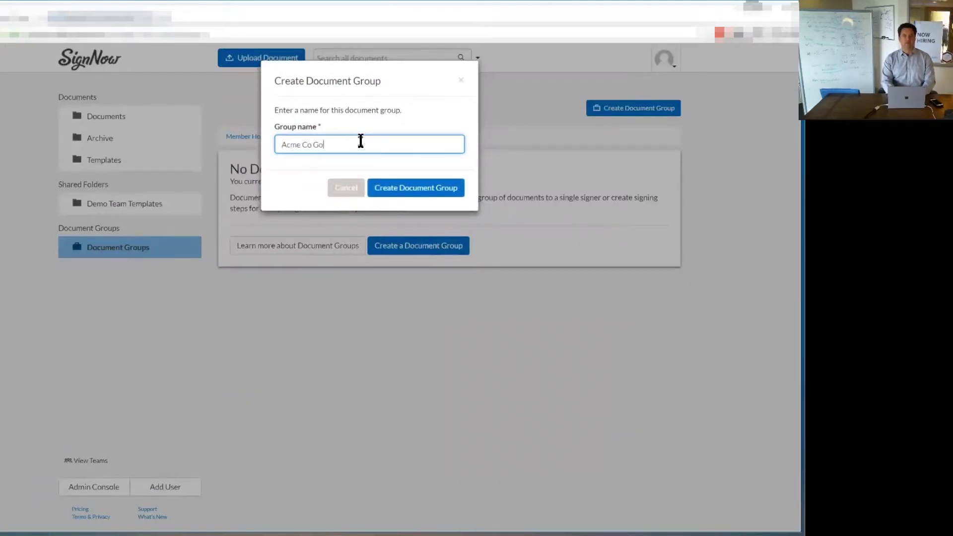
key(BackSpace)
text(roup)
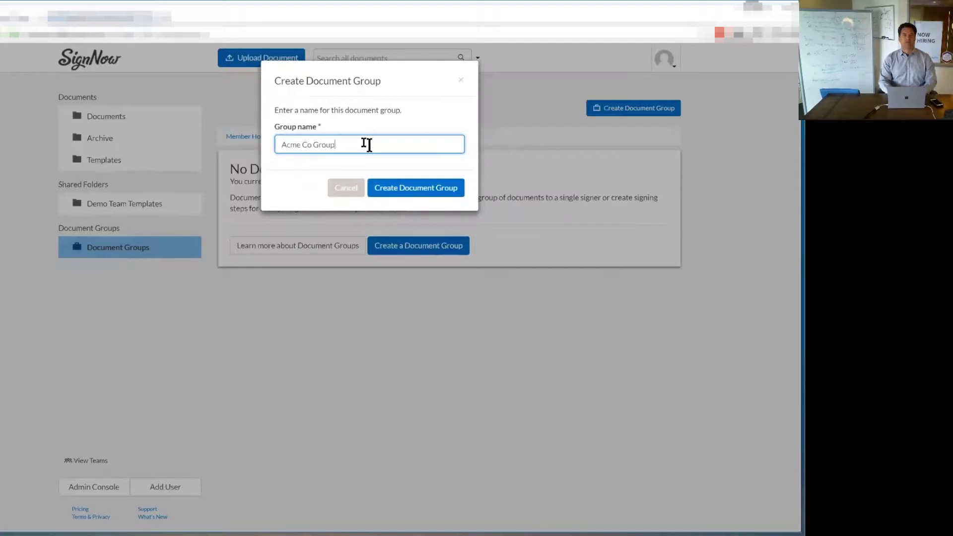
Name the group 'Acme Co Group' and create it
click(403, 186)
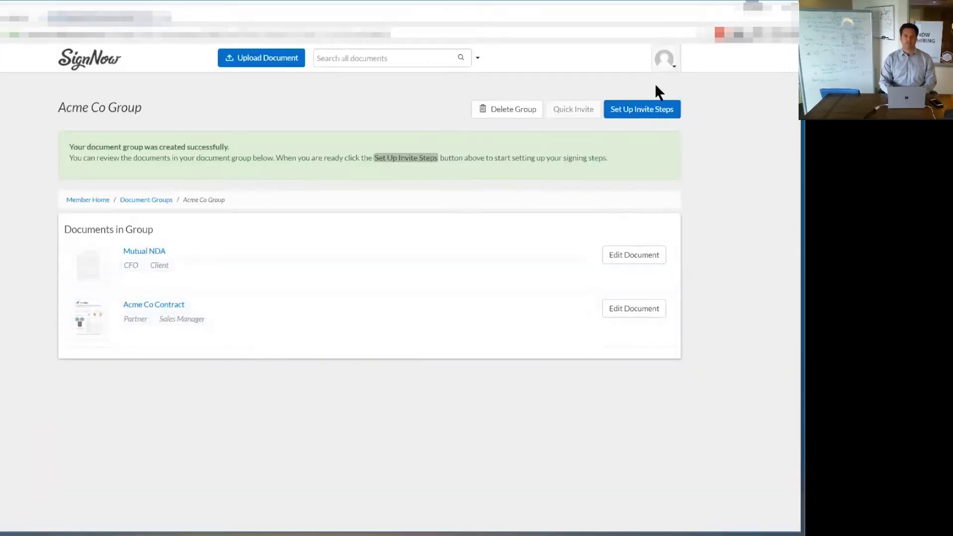
Put NDA Client in step 1, Partner and NDA CFO in step 2, and Sales Manager in step 3
click(641, 110)
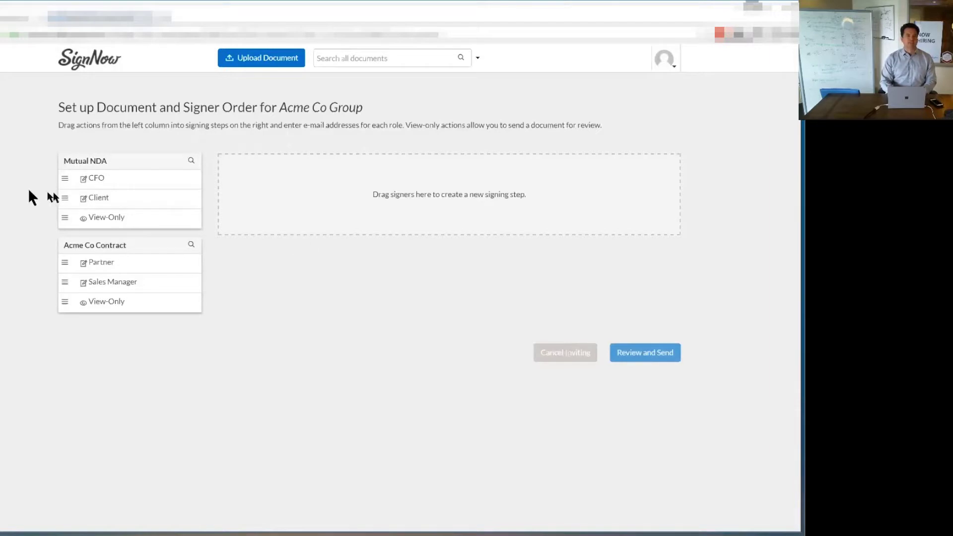
drag(109, 199, 373, 177)
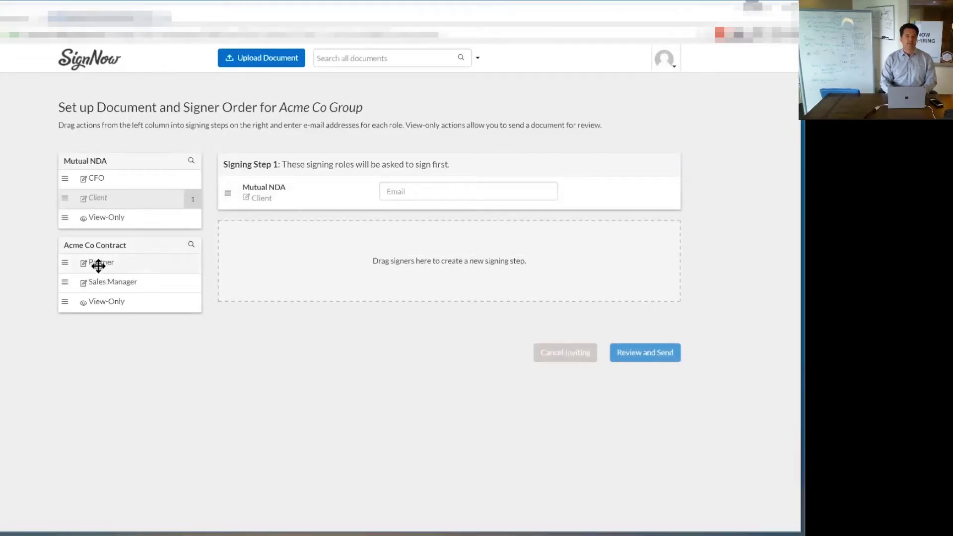
drag(98, 266, 338, 271)
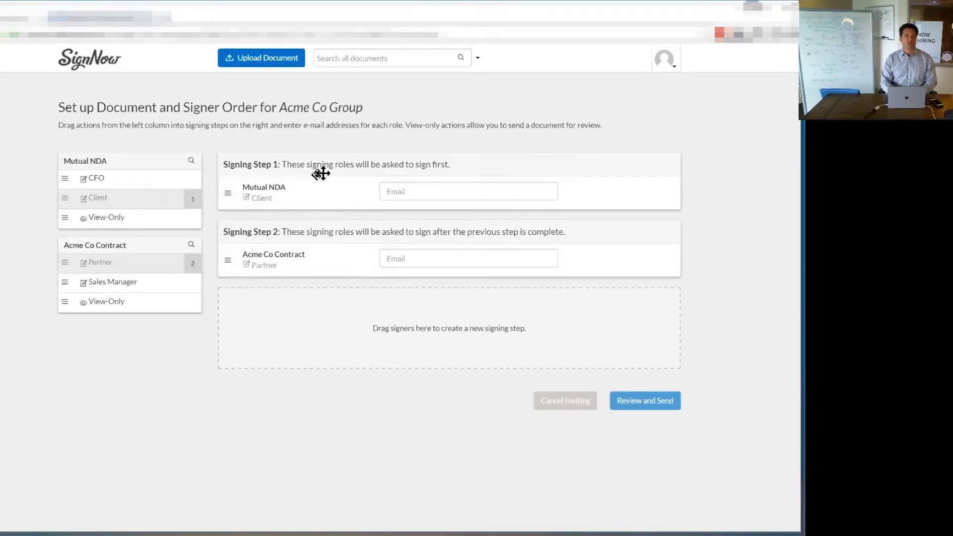
mouse_move(139, 182)
mouse_down()
mouse_move(519, 251)
mouse_move(430, 282)
mouse_up()
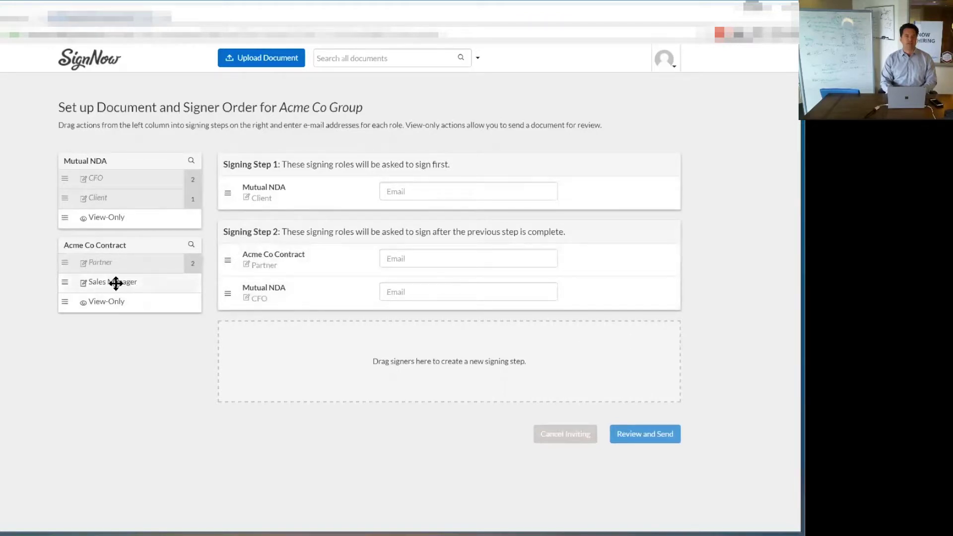
drag(116, 283, 375, 365)
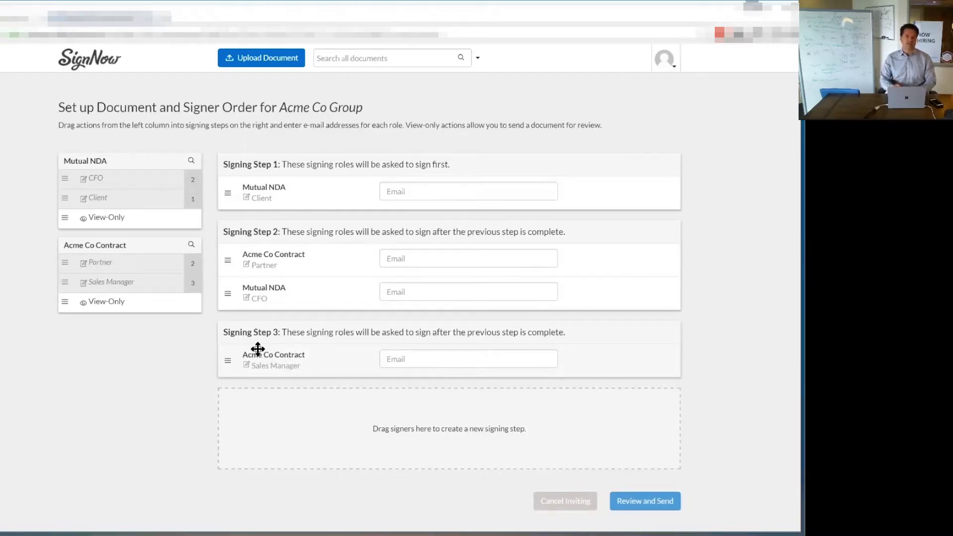
click(444, 192)
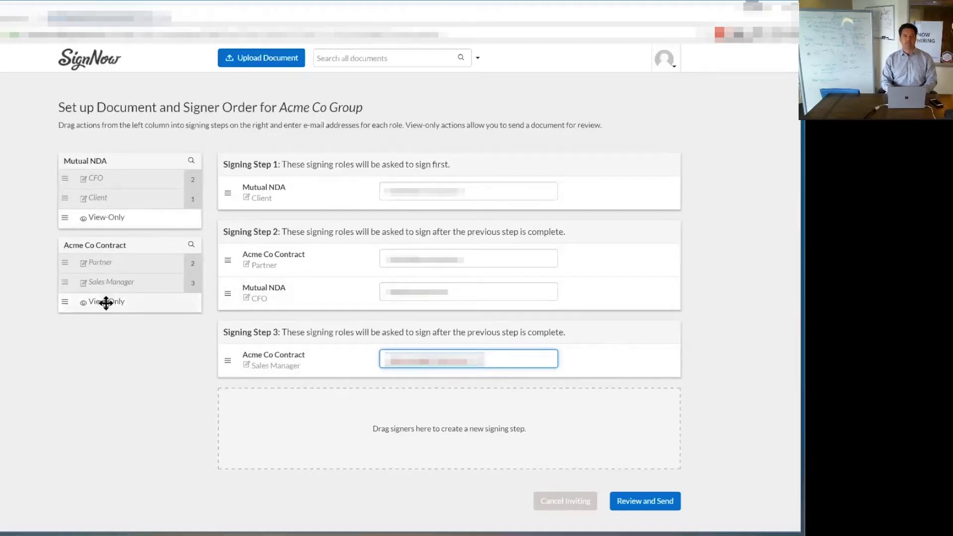
Add a View-Only Acme Co Contract recipient with email to Step 2, then check the Partner email
drag(106, 303, 305, 266)
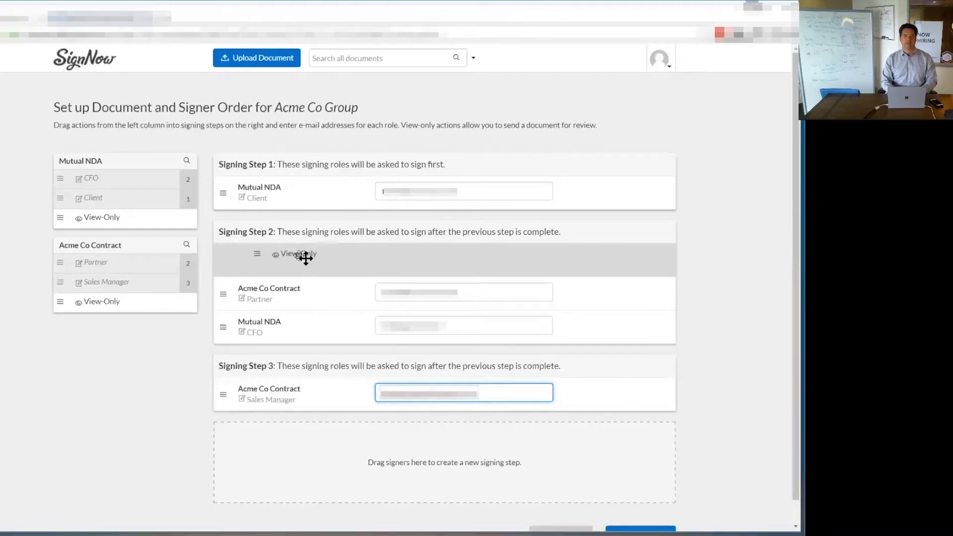
drag(305, 265, 304, 259)
click(406, 259)
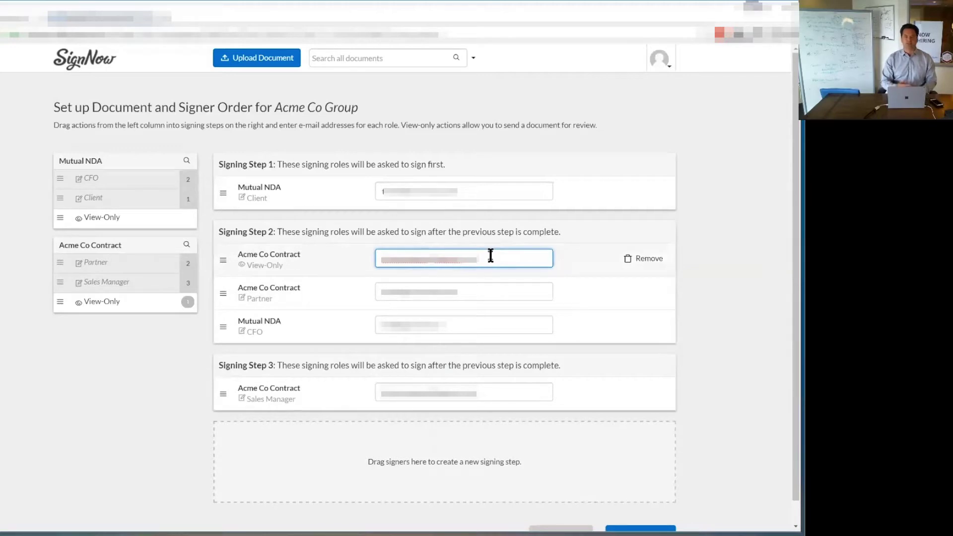
click(483, 293)
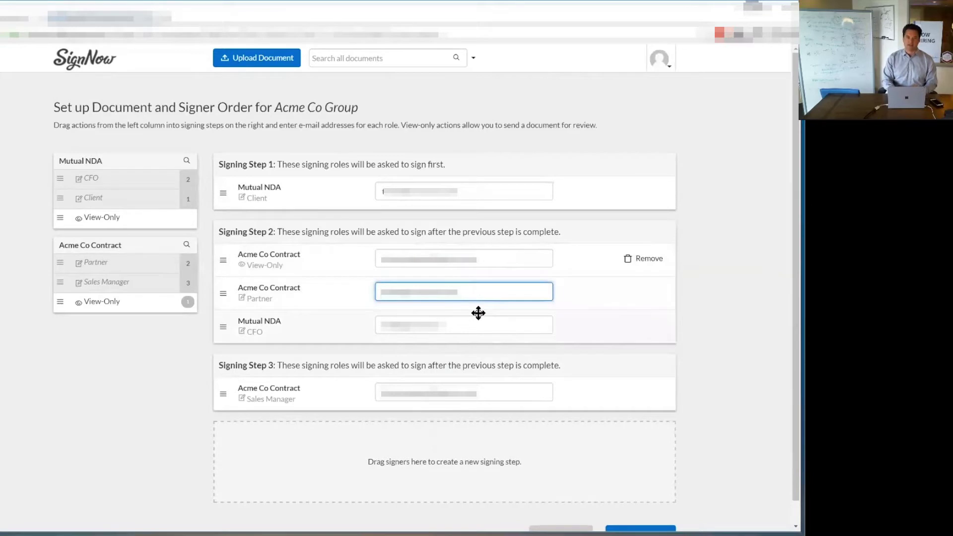
scroll(714, 334, down, 1)
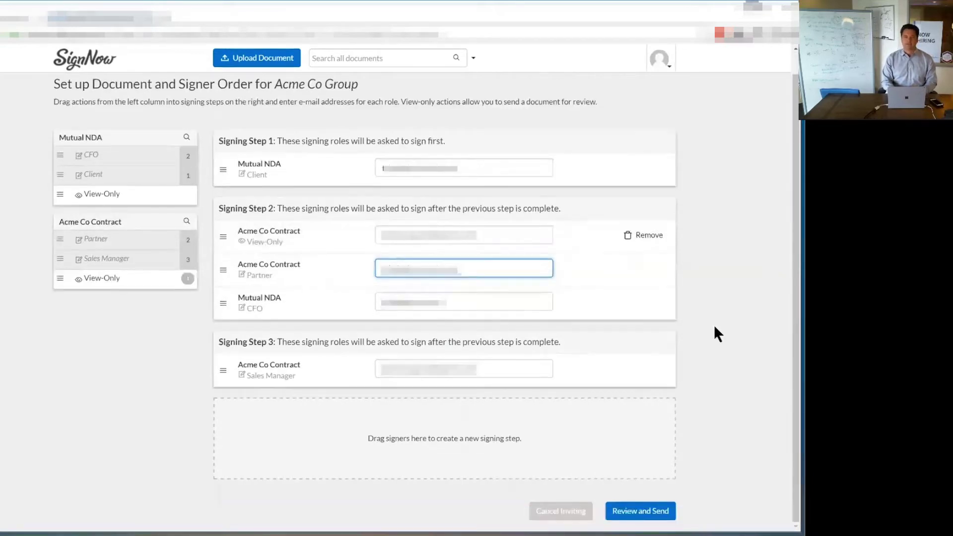
click(749, 512)
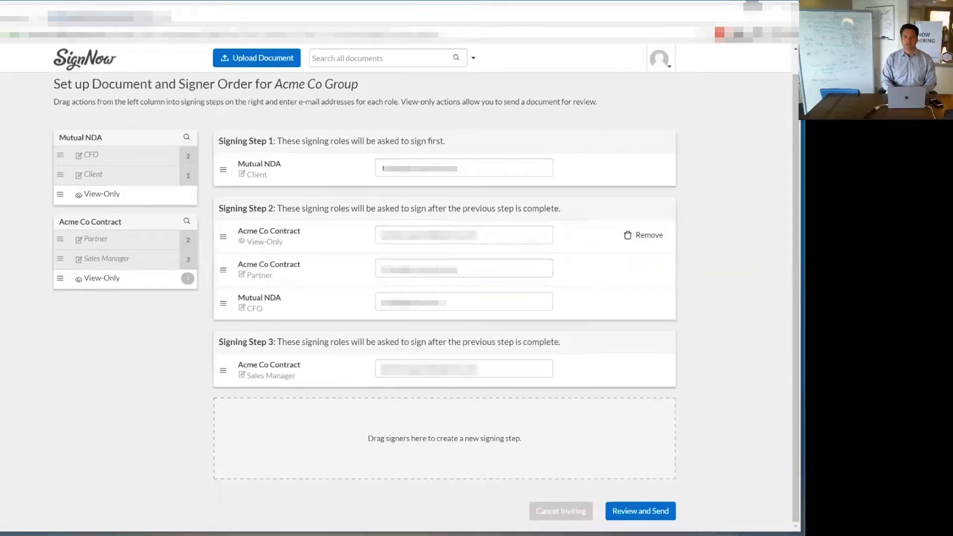
Give Step 1's email subject 'Please review these Acme Co materials and sign if needed' and message 'For Acme', for all emails
click(637, 512)
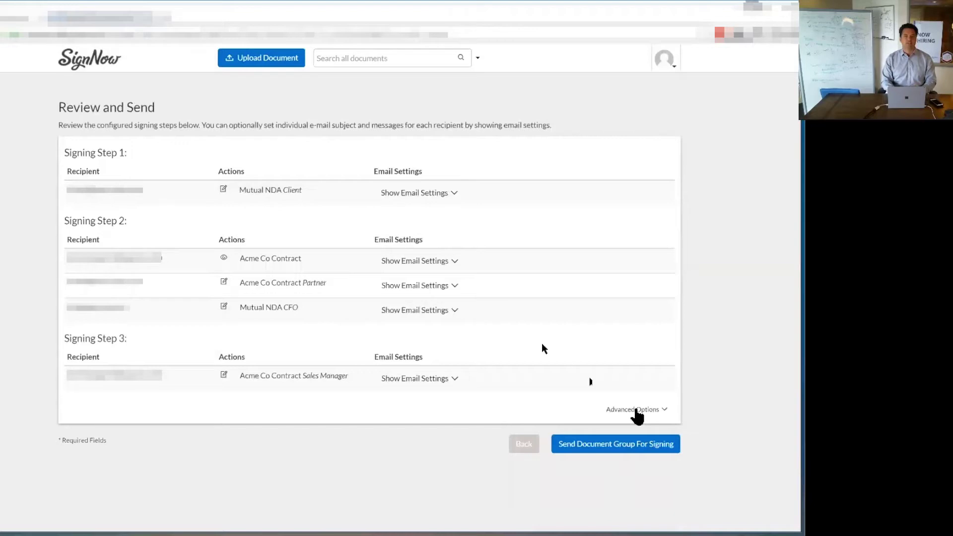
click(458, 195)
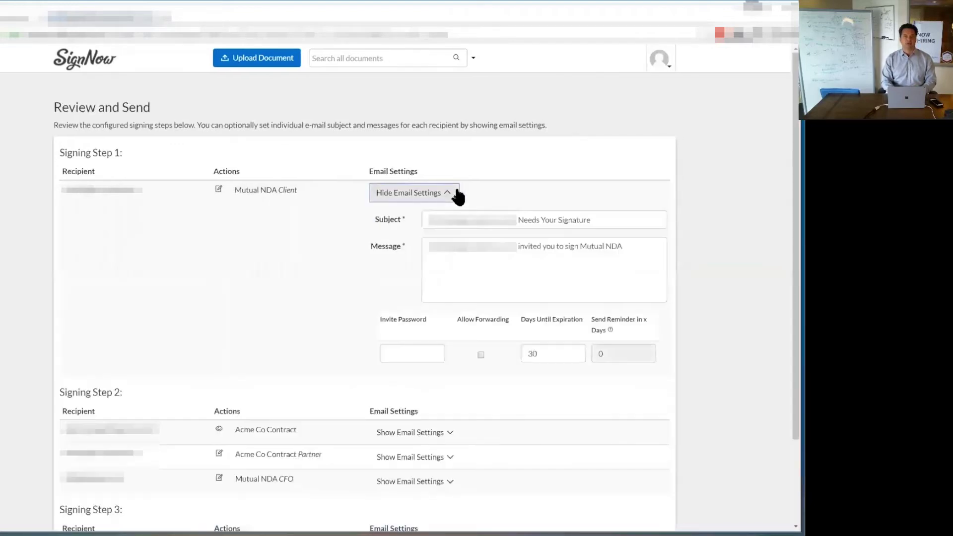
triple_click(602, 215)
text(Please review these Acme Co materials and sign i)
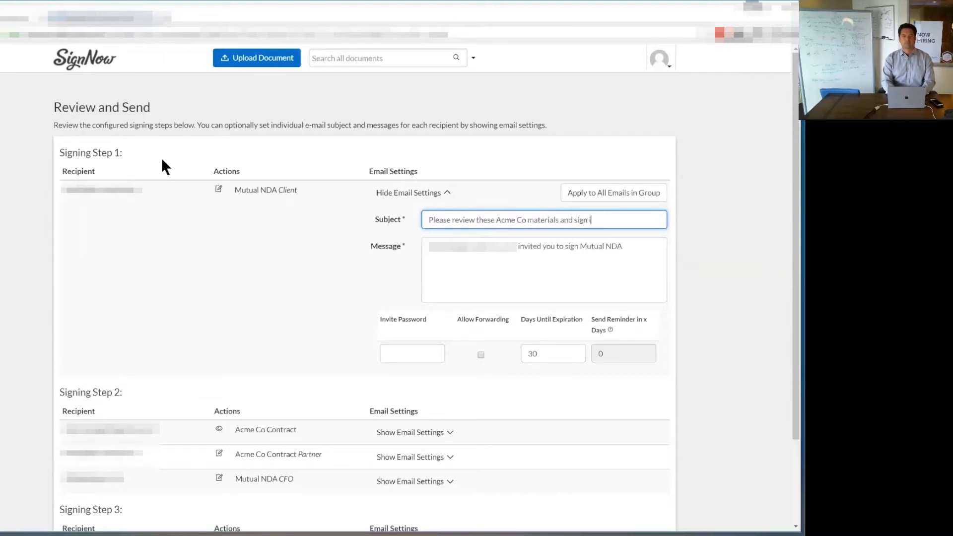
text(f needed)
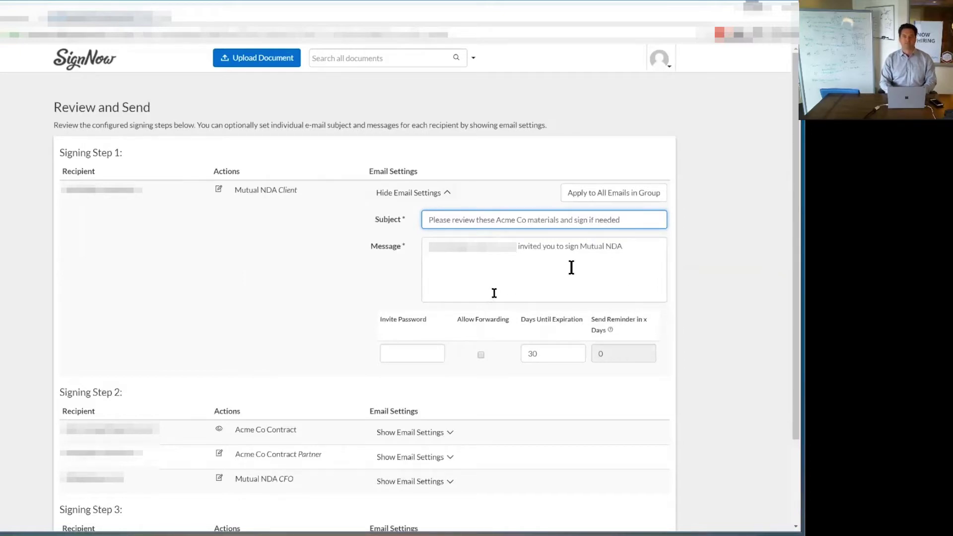
drag(649, 245, 268, 191)
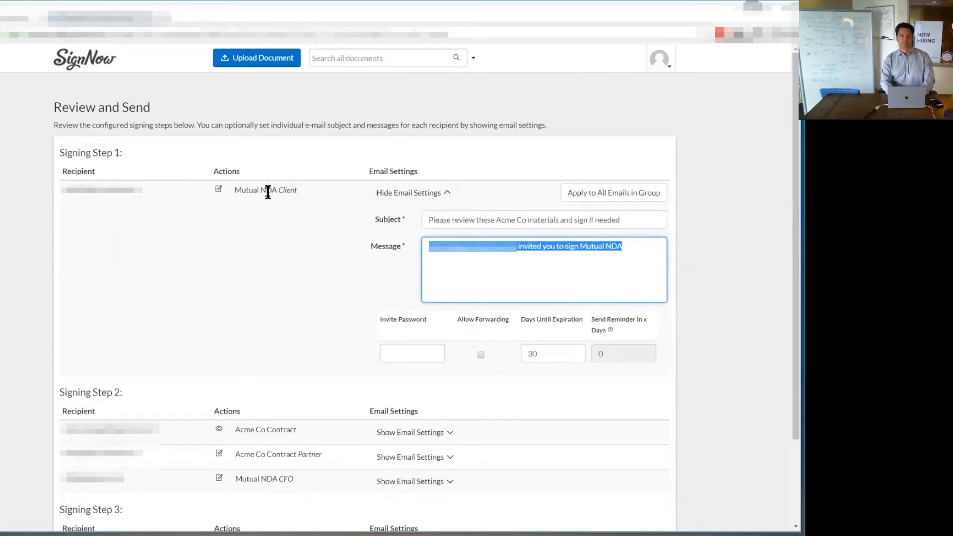
text(For Acm)
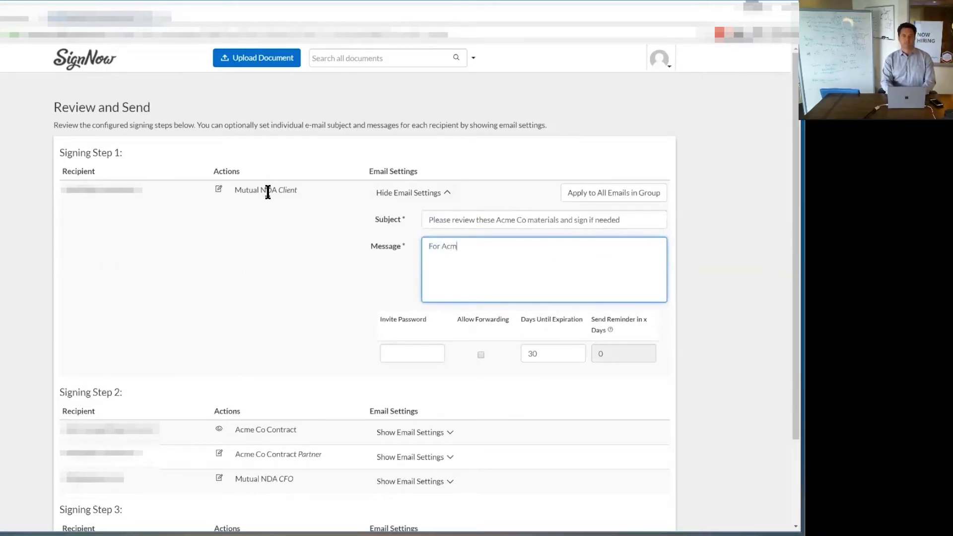
text(e)
click(619, 193)
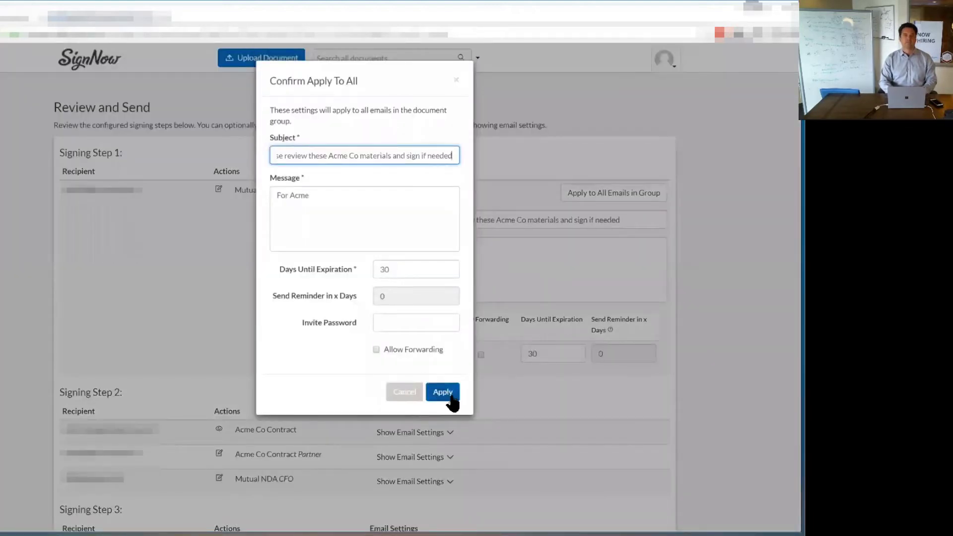
mouse_move(416, 270)
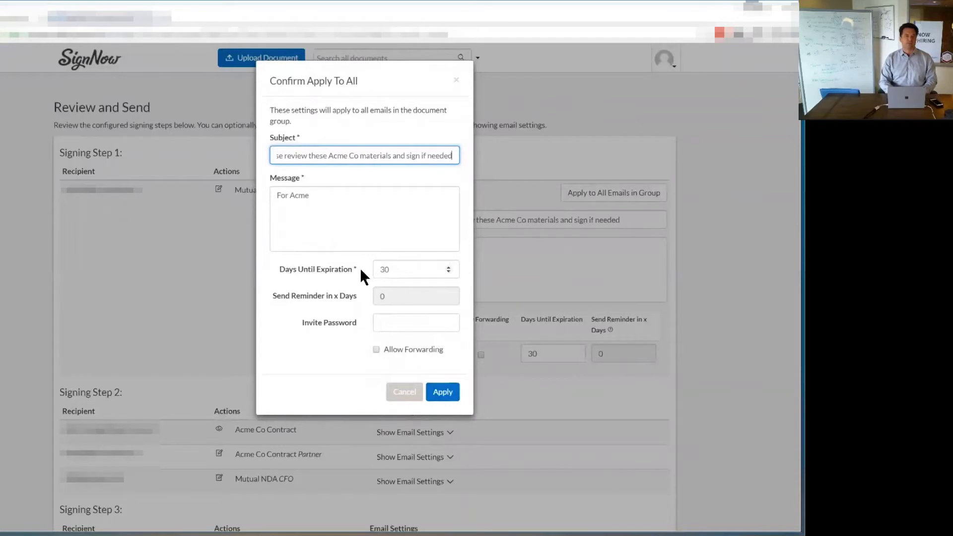
Apply 7-day expiration and 3-day reminders to all group emails
double_click(393, 272)
text(1)
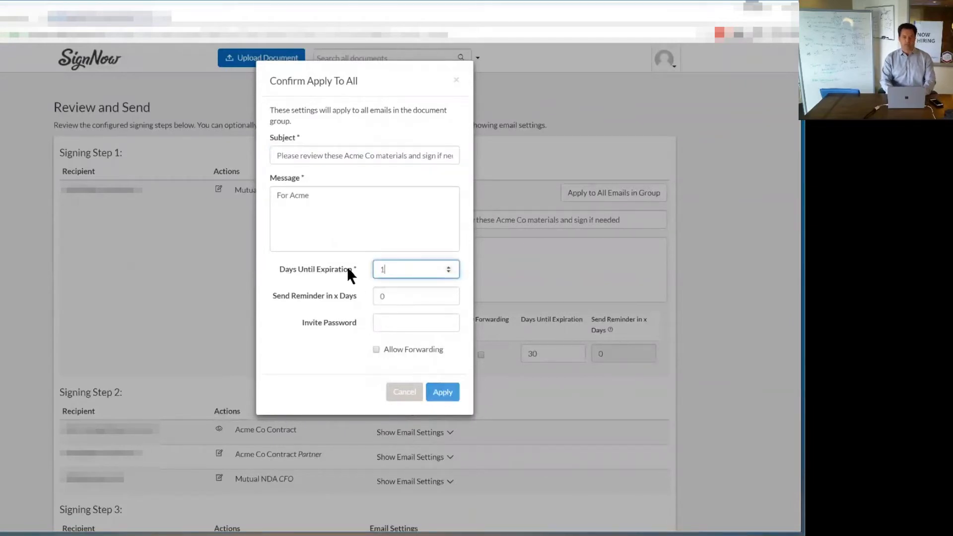
text(20)
key(BackSpace)
key(BackSpace)
key(BackSpace)
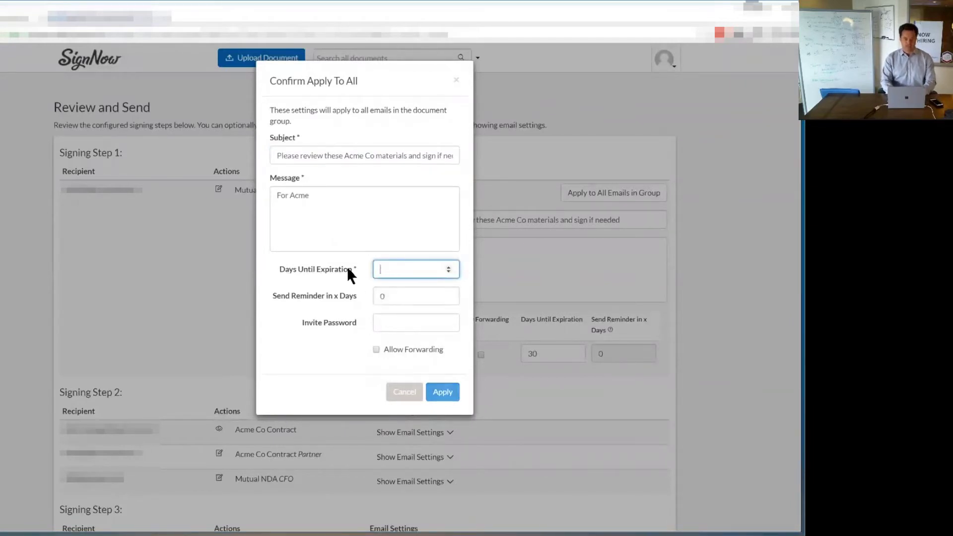
text(7)
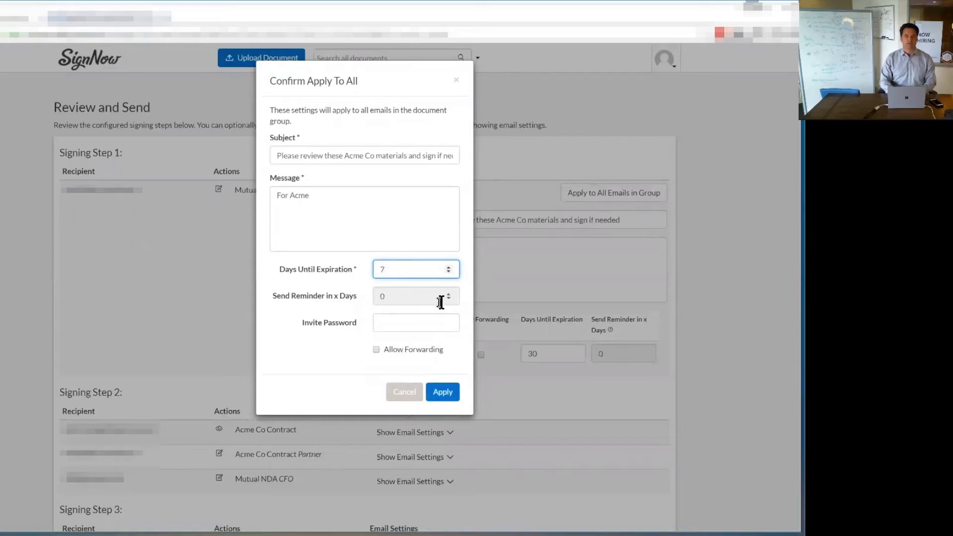
key(Tab)
text(2)
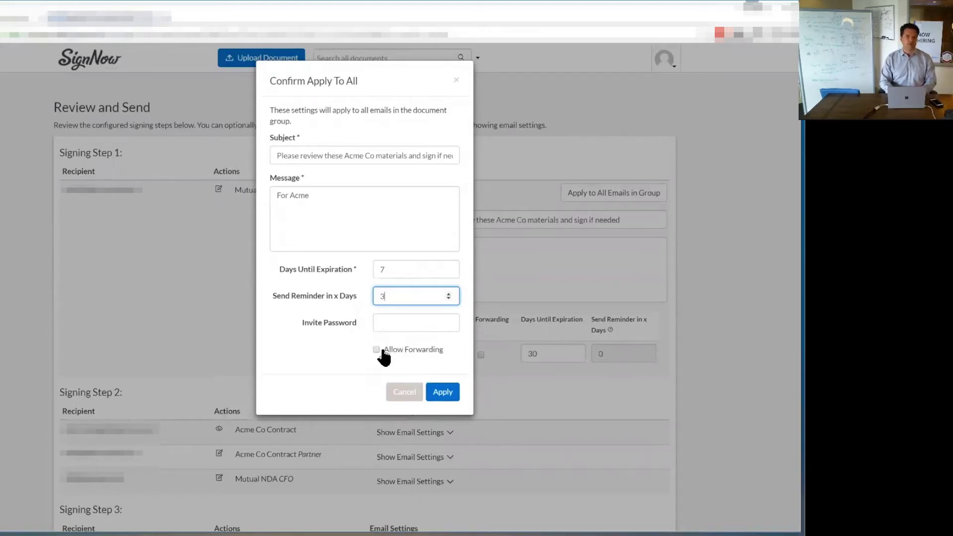
click(435, 390)
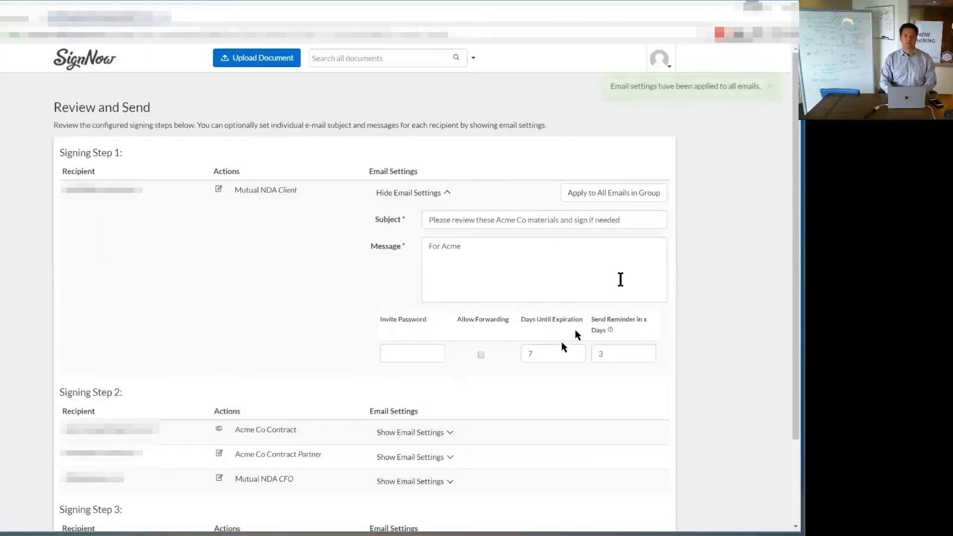
scroll(622, 280, down, 1)
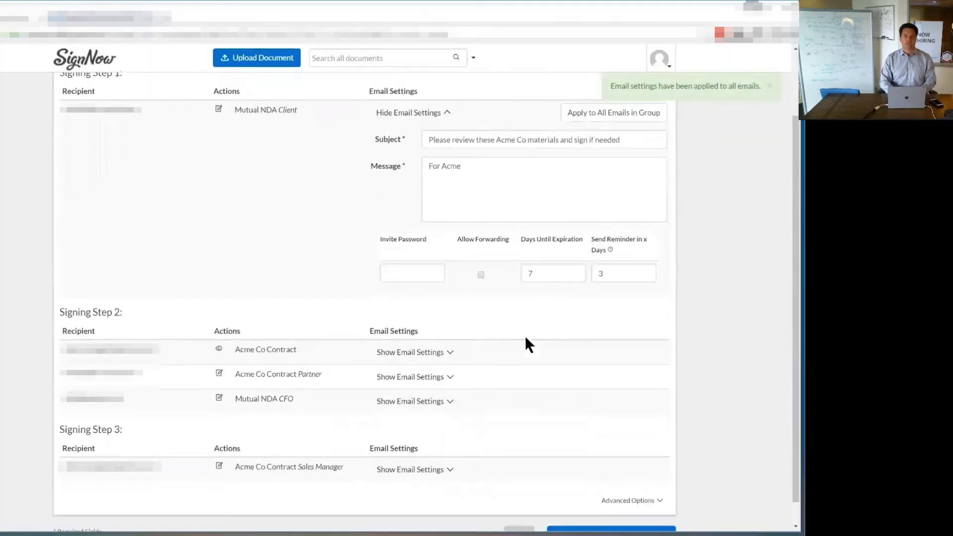
Change the Mutual NDA CFO invite's expiration to 120 days
click(434, 355)
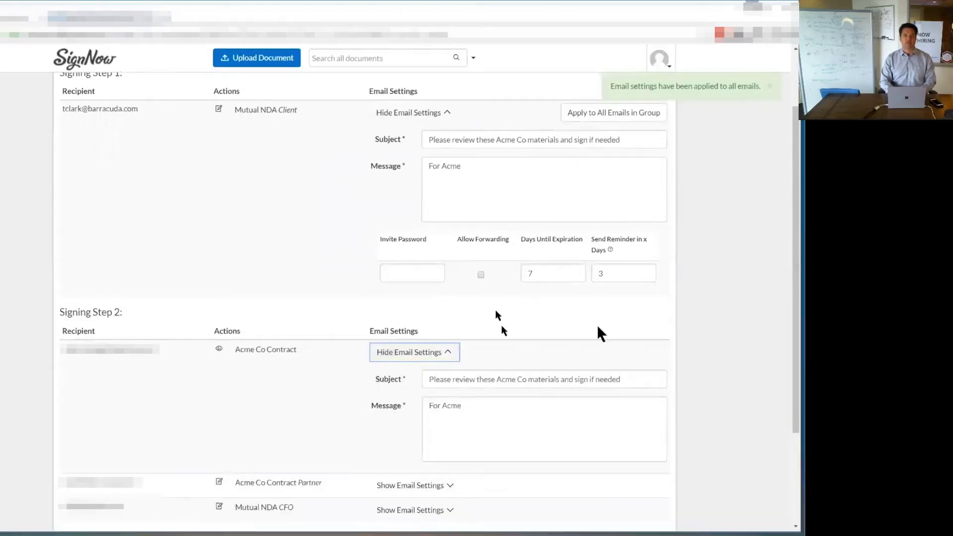
scroll(495, 417, down, 1)
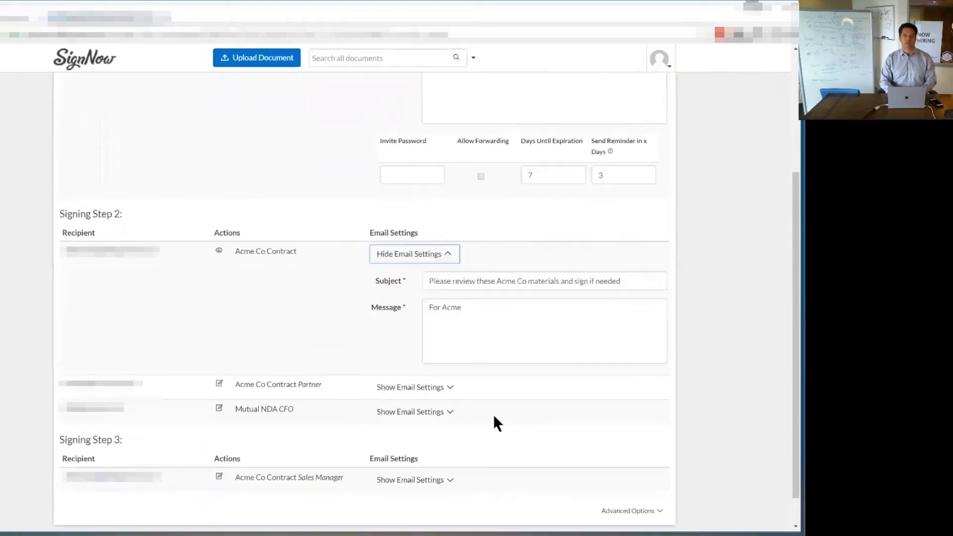
scroll(493, 414, down, 1)
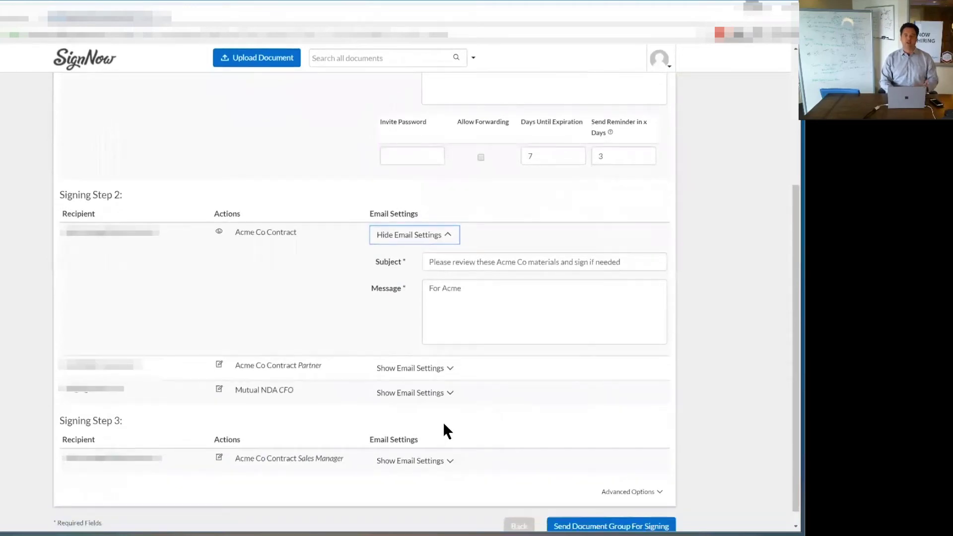
click(440, 394)
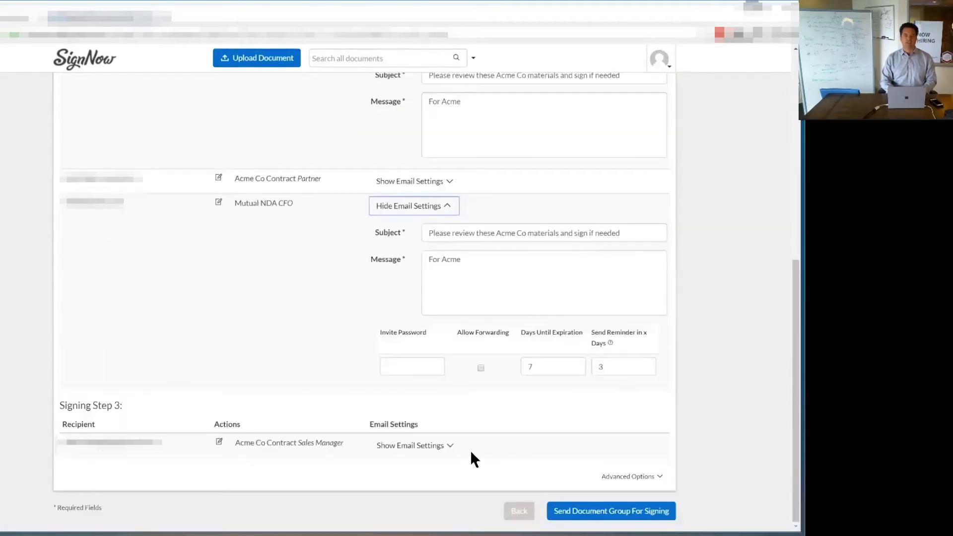
click(555, 365)
double_click(555, 366)
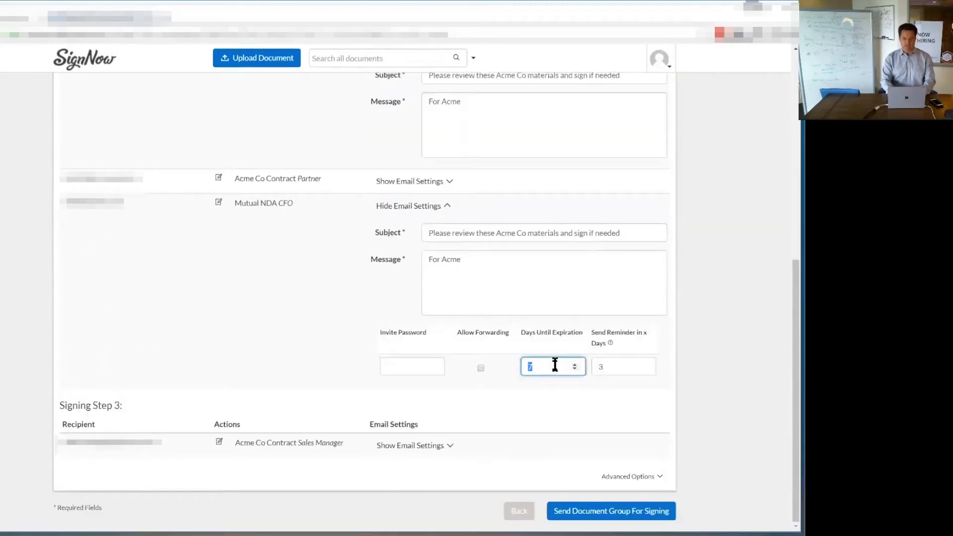
text(120)
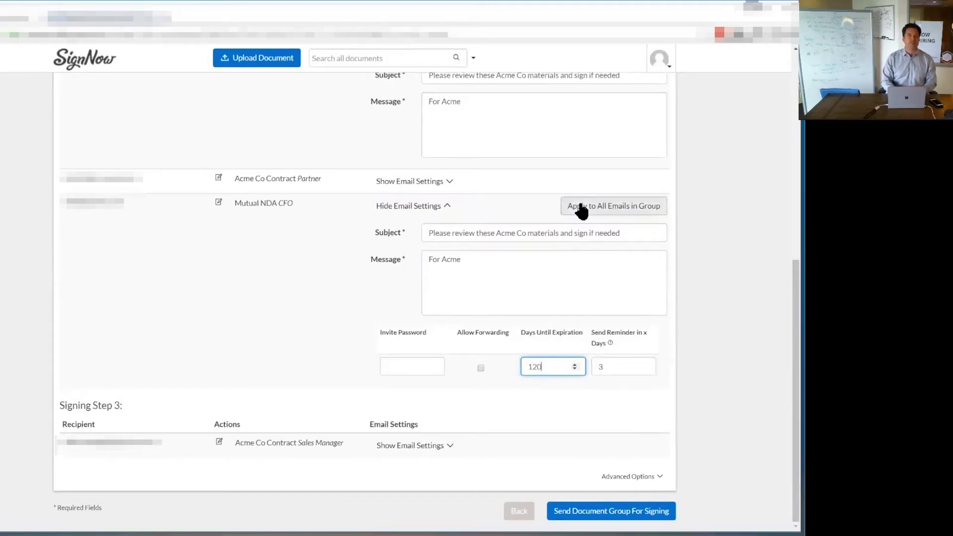
scroll(579, 205, up, 3)
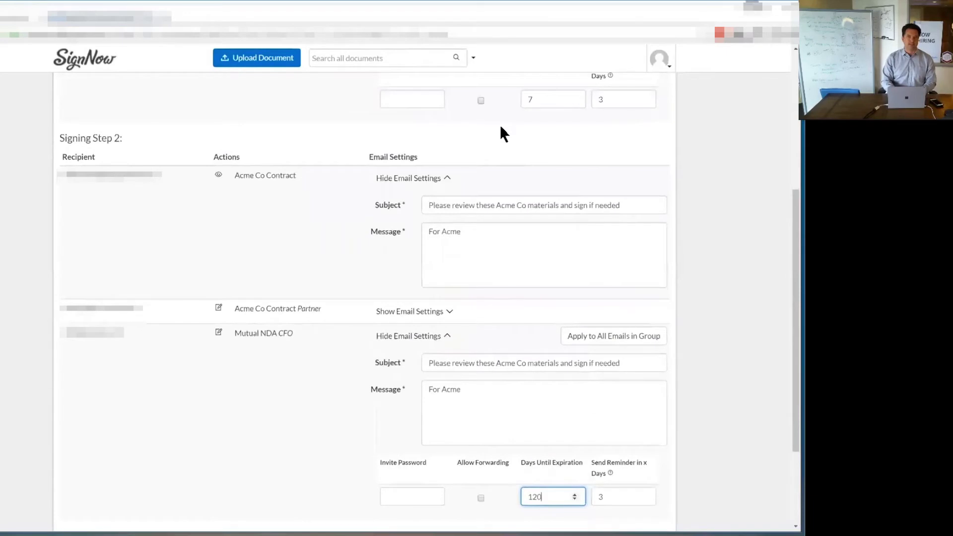
scroll(501, 129, up, 1)
scroll(501, 129, up, 2)
scroll(500, 128, up, 3)
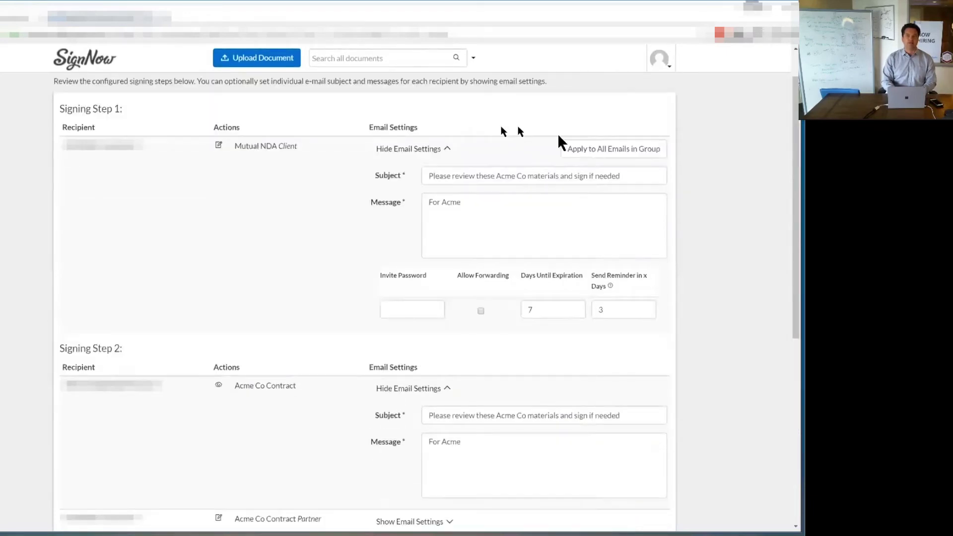
scroll(558, 133, down, 5)
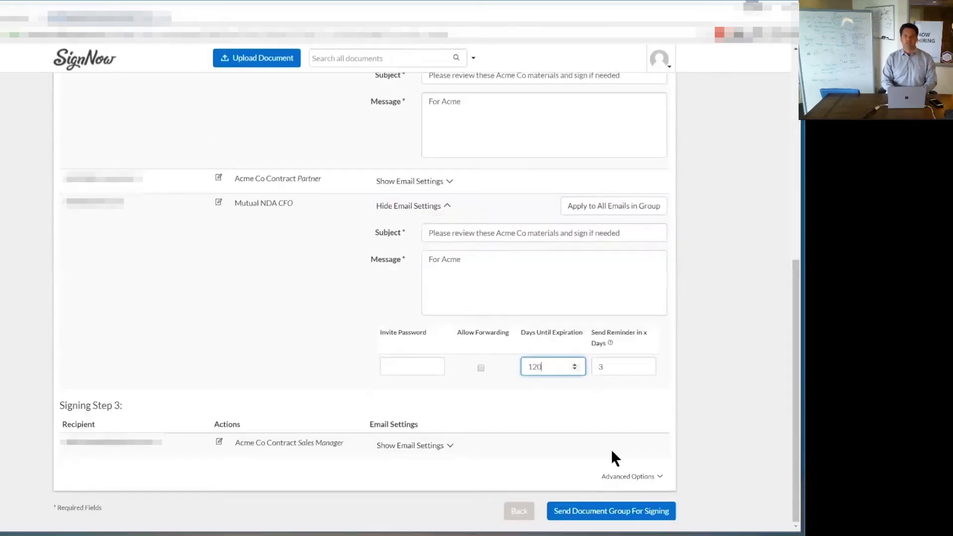
Send the Acme Co Group invite and view the Documents list
click(575, 509)
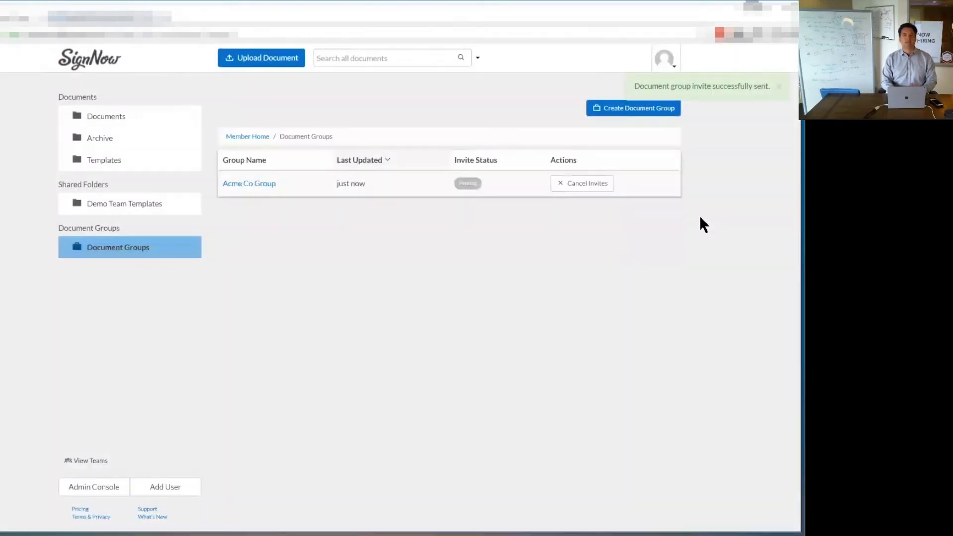
click(113, 116)
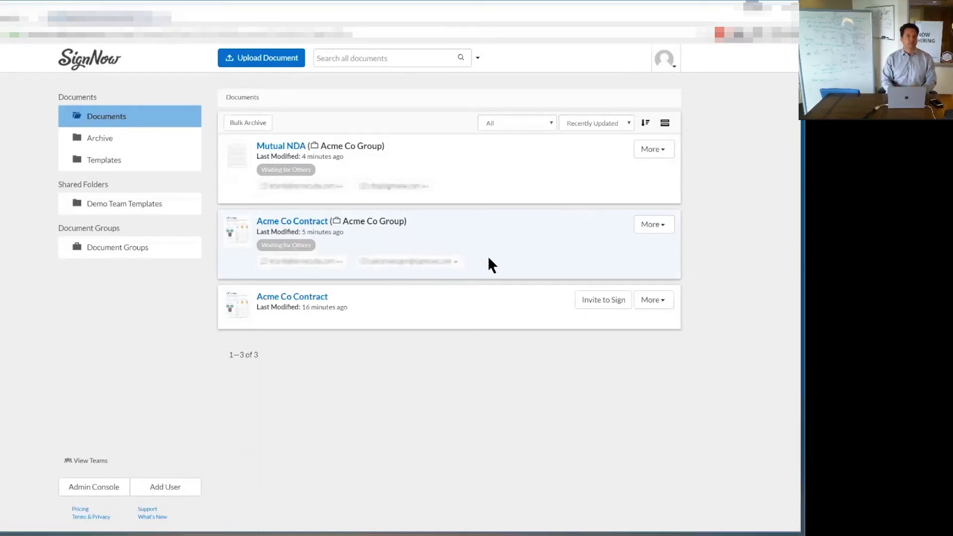
Add a signature field to Demo Contract Template and save it
click(94, 163)
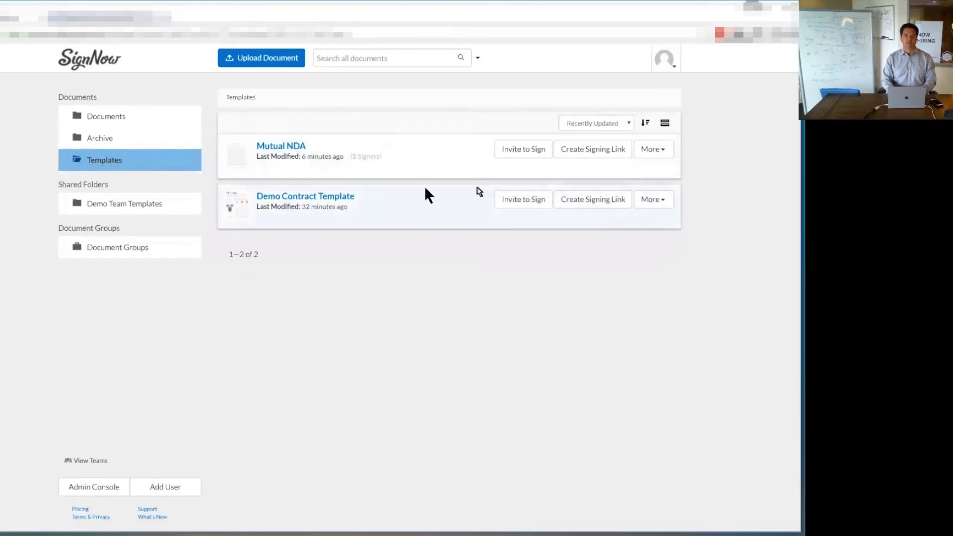
click(313, 201)
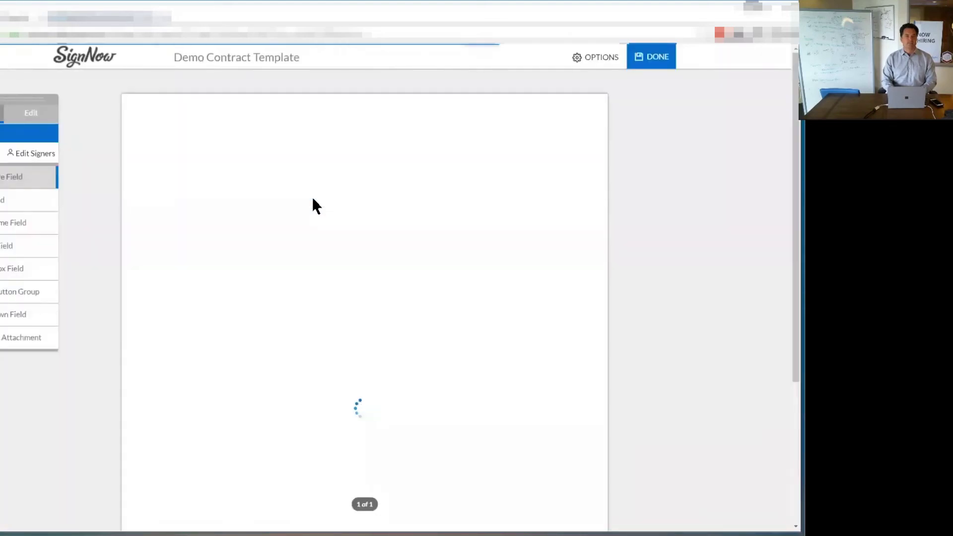
mouse_move(16, 176)
mouse_down()
mouse_move(171, 306)
mouse_move(256, 448)
mouse_move(224, 415)
mouse_up()
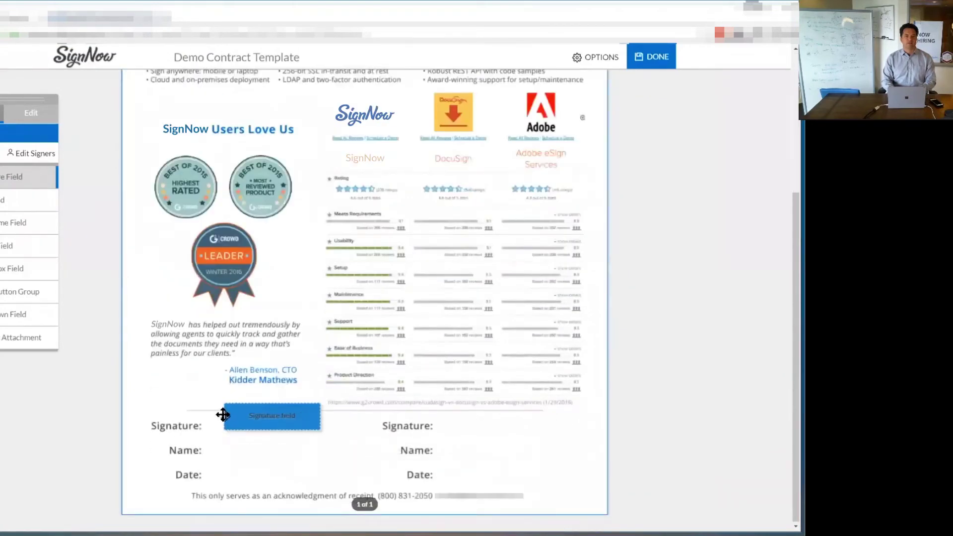
click(651, 57)
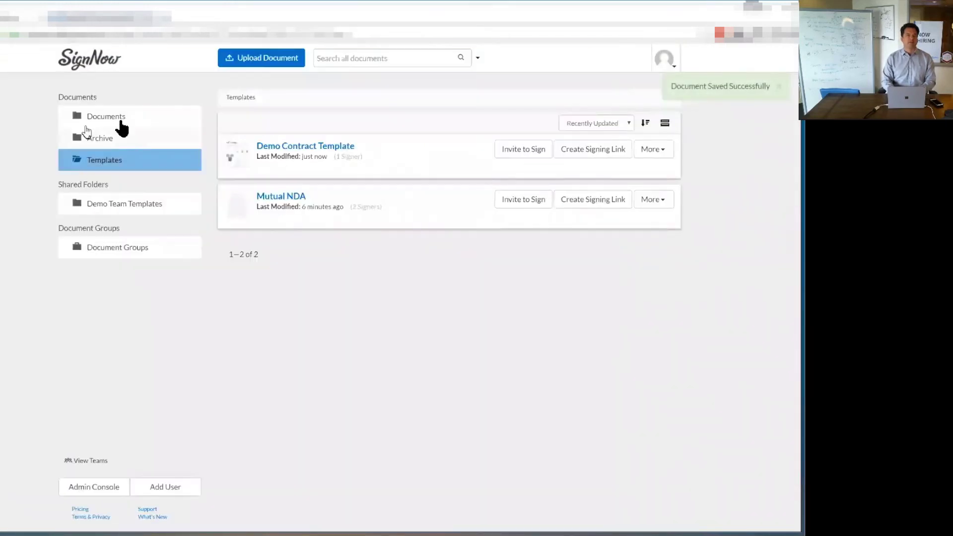
Add a signature field to the ungrouped Acme Co Contract and save it
click(118, 118)
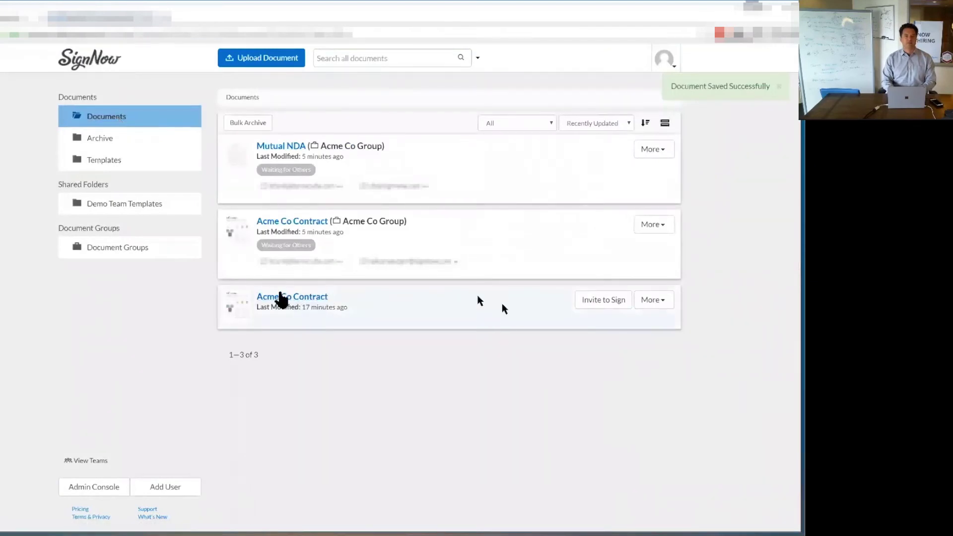
click(293, 298)
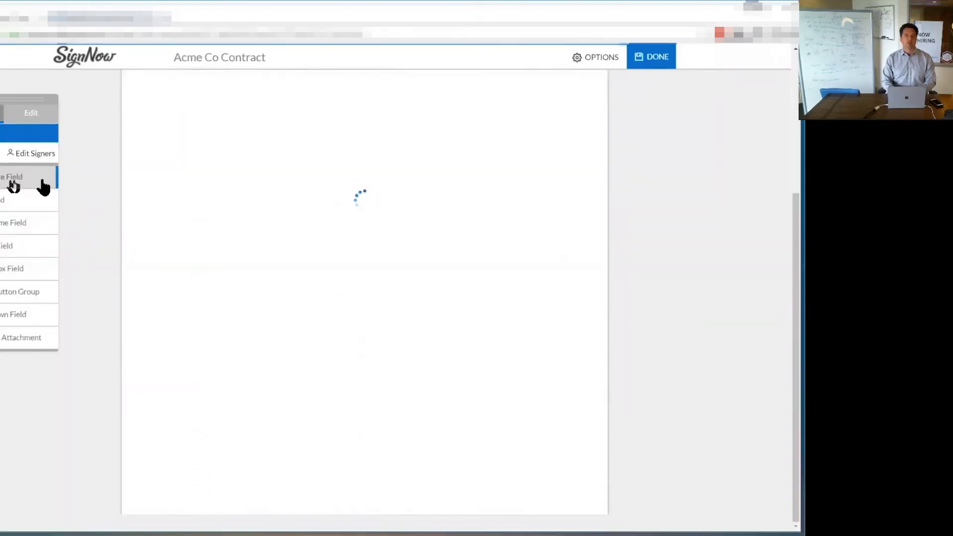
drag(5, 186, 217, 440)
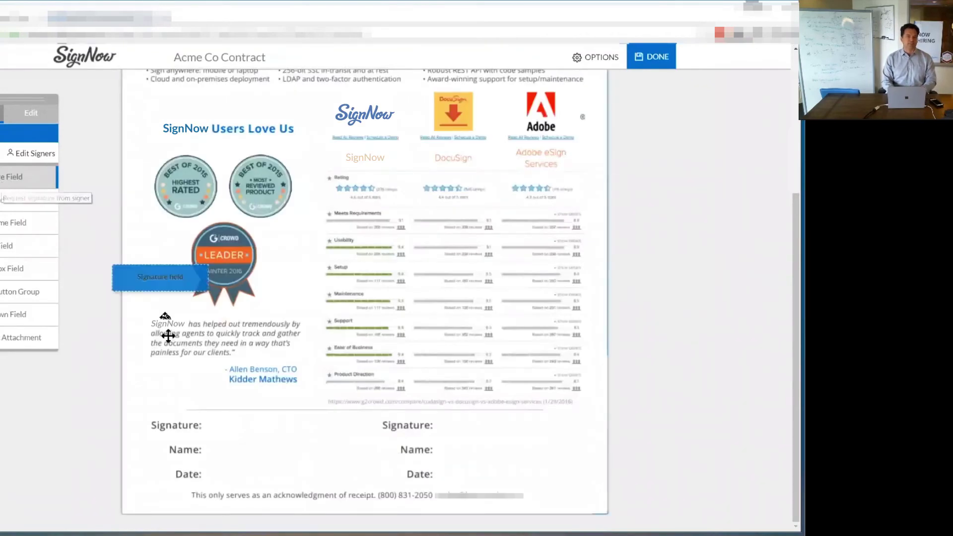
click(649, 56)
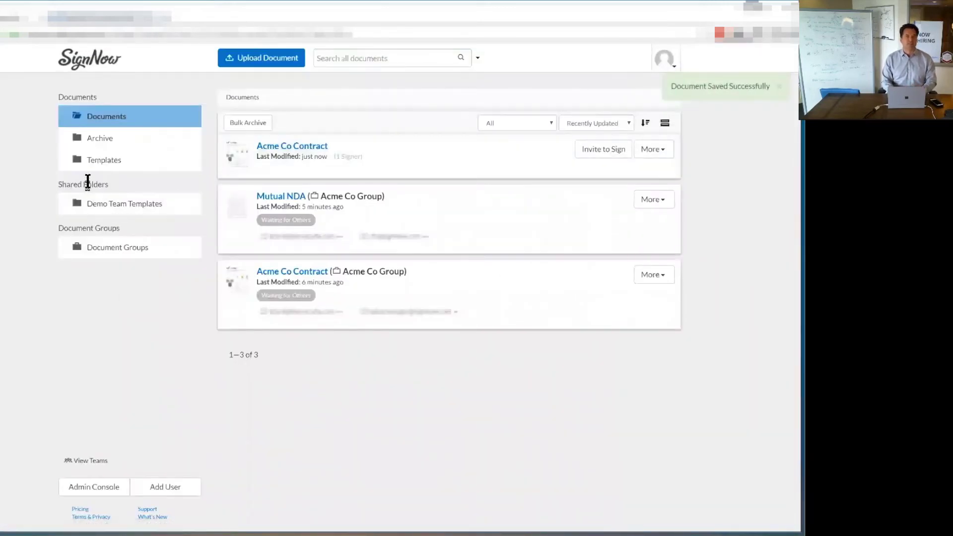
Group Acme Co Contract and Demo Contract Template into a new 'Demo Contracts' document group
click(106, 251)
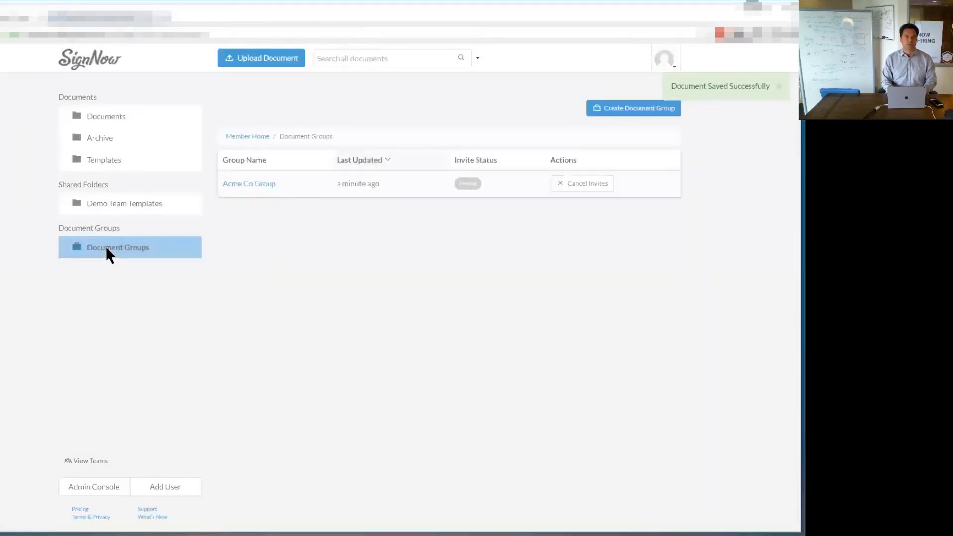
click(636, 119)
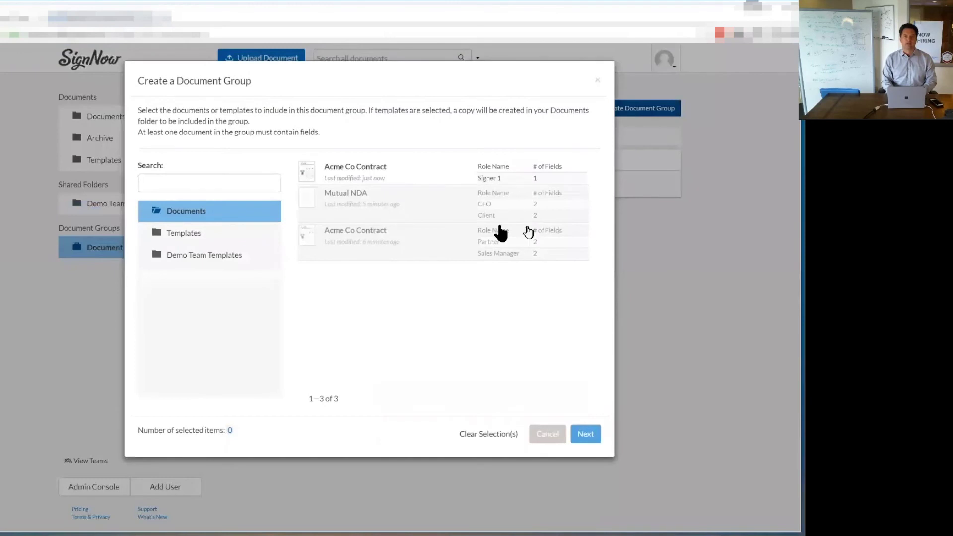
click(363, 176)
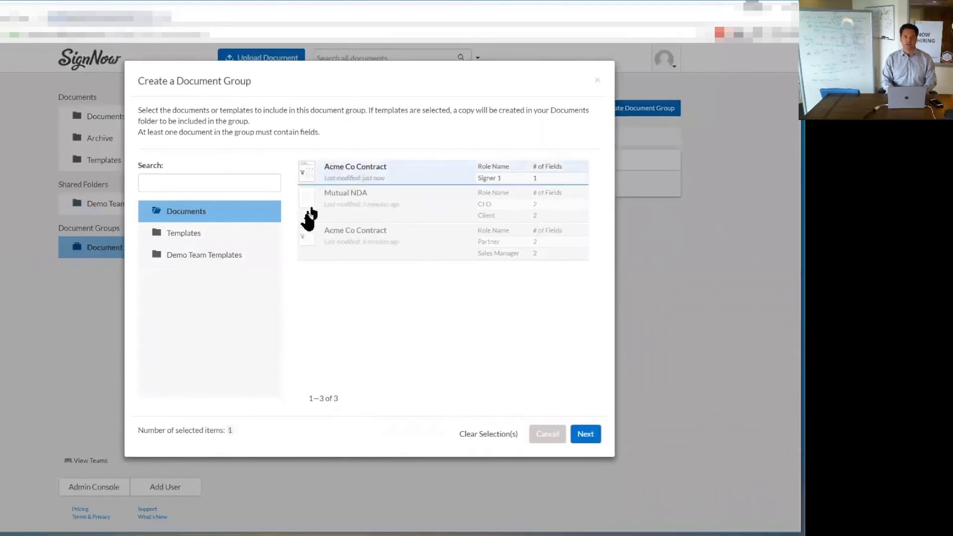
click(177, 254)
click(170, 234)
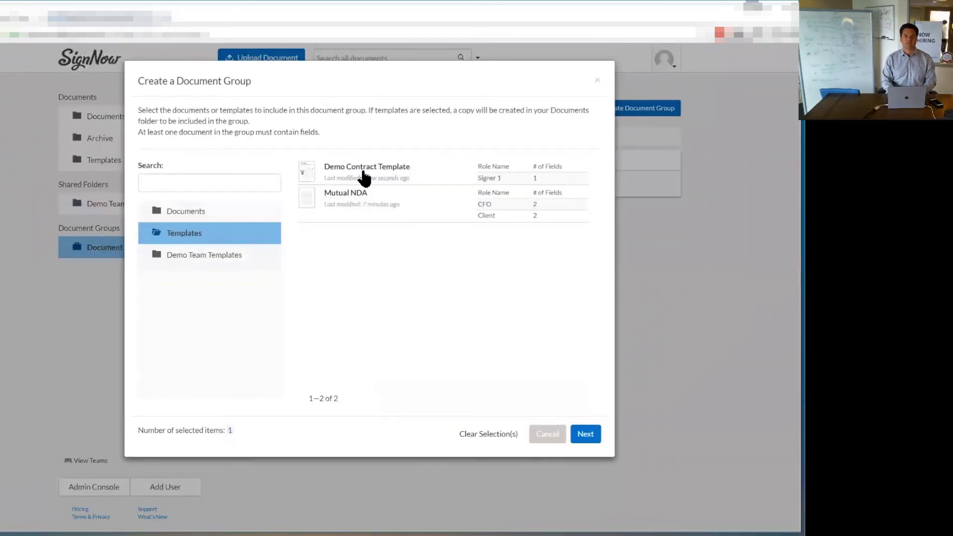
click(364, 177)
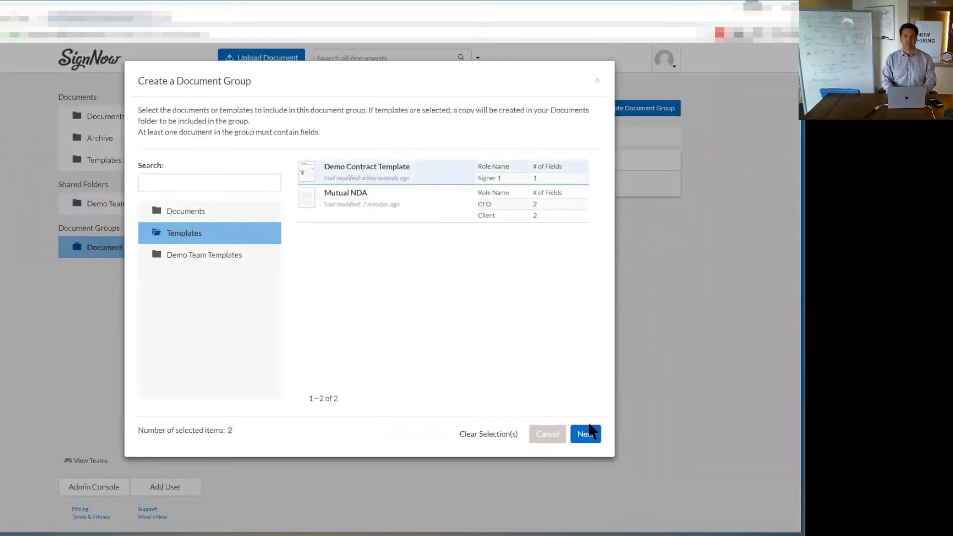
click(586, 432)
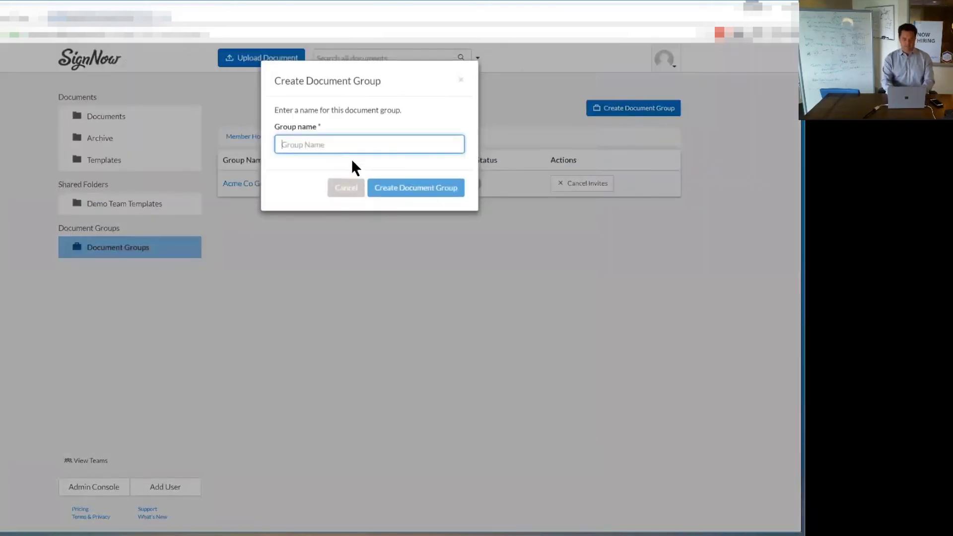
text(Demo Cont)
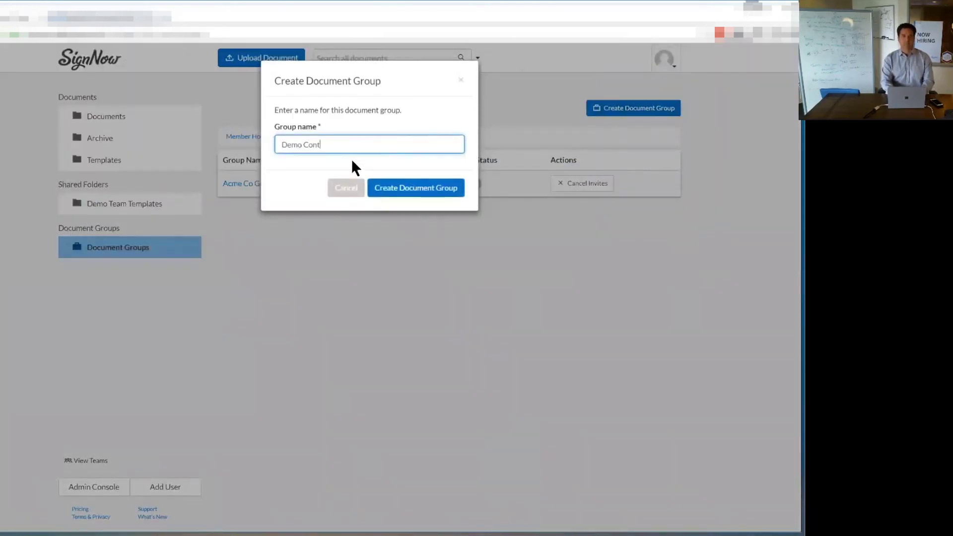
text(racts)
click(401, 190)
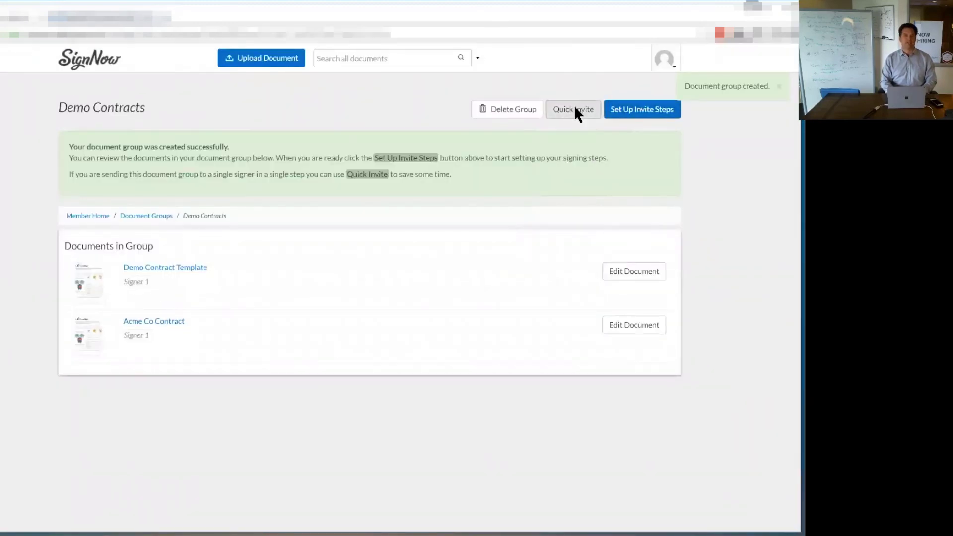
Quick Invite the suggested recipient to Demo Contracts, subject 'Please sign these two Demo Contracts'
click(574, 111)
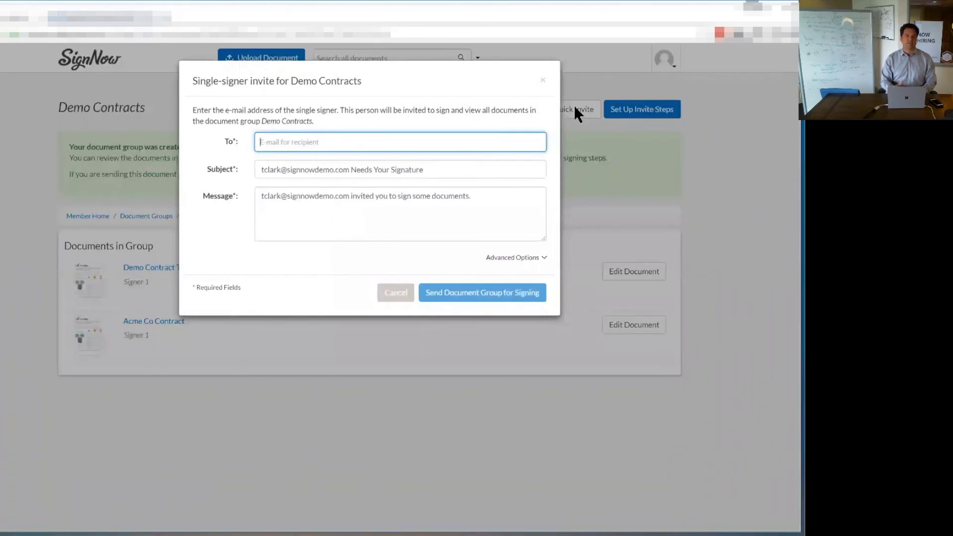
text(t)
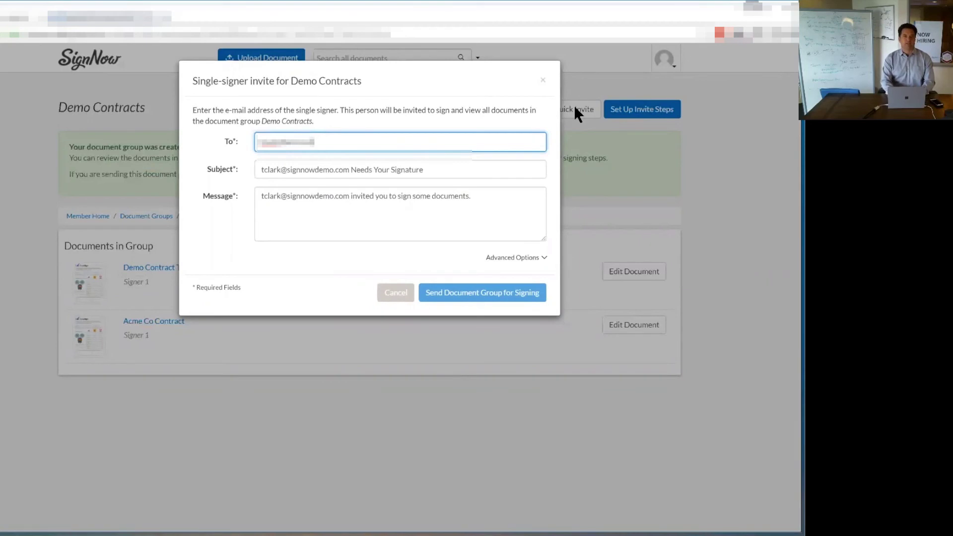
text(lark)
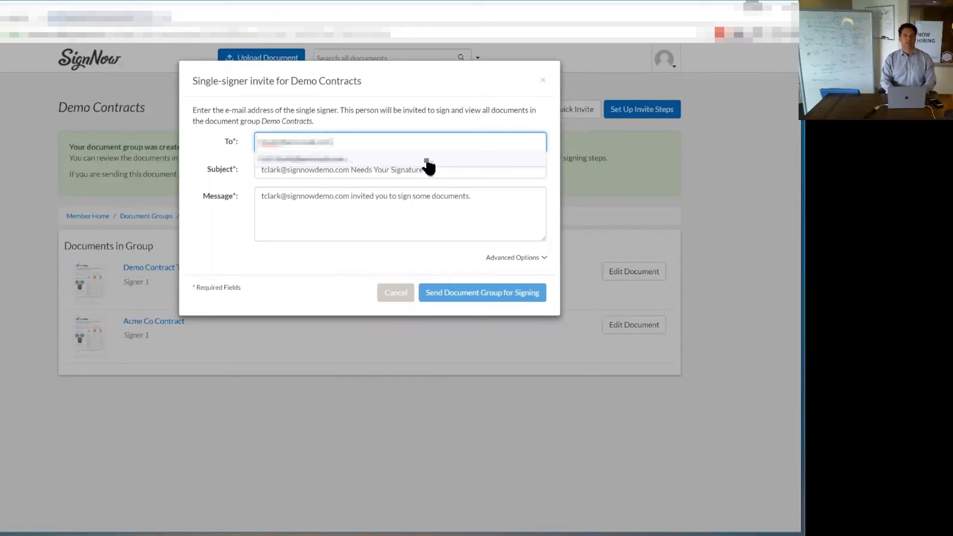
click(428, 160)
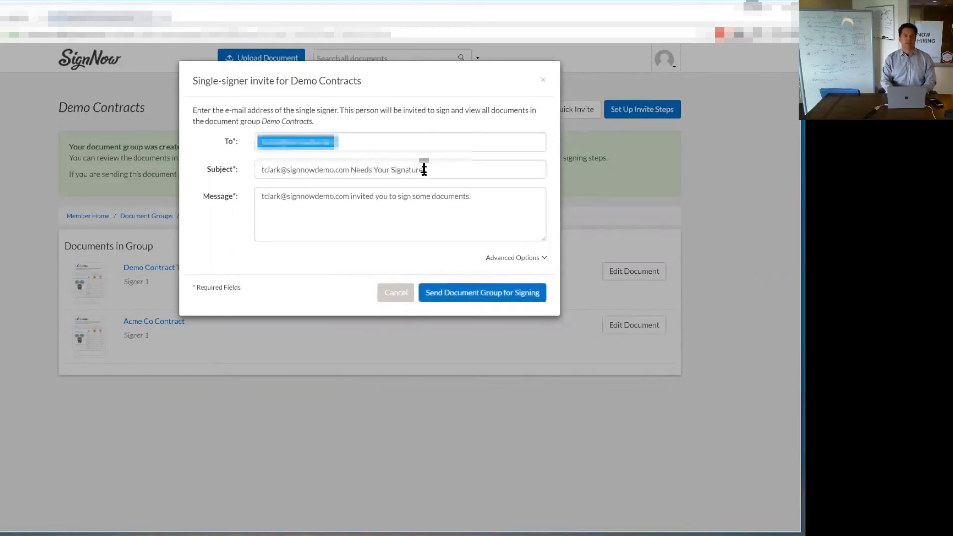
key(Tab)
text(Ple)
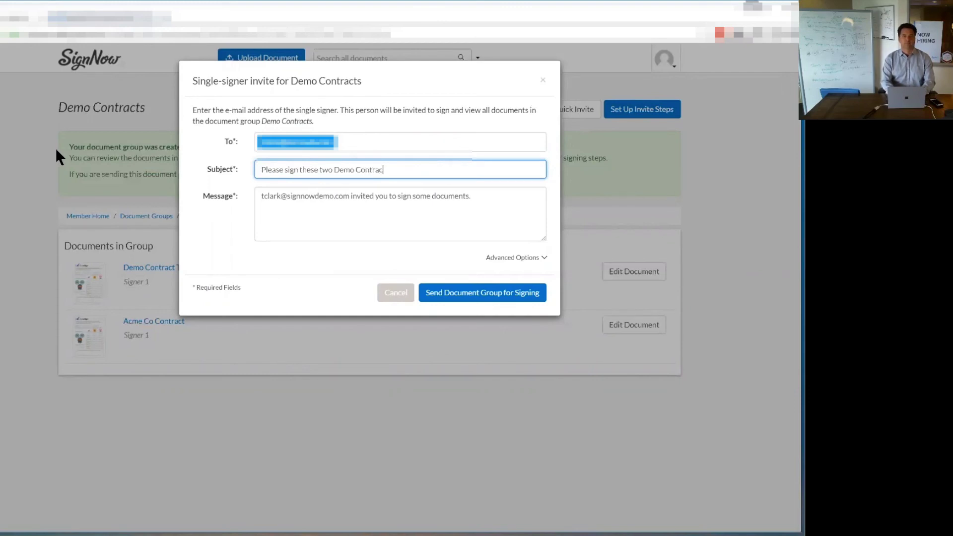
text(ts)
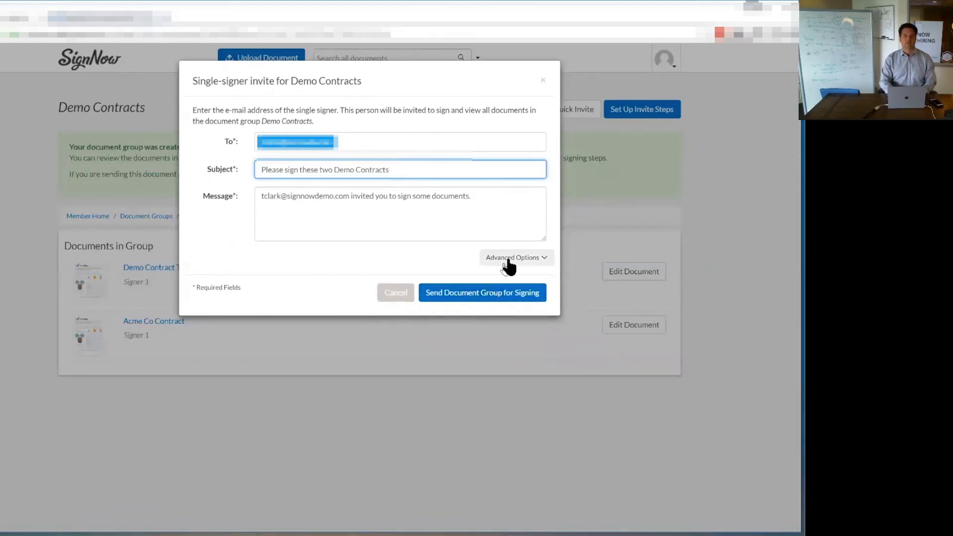
click(509, 261)
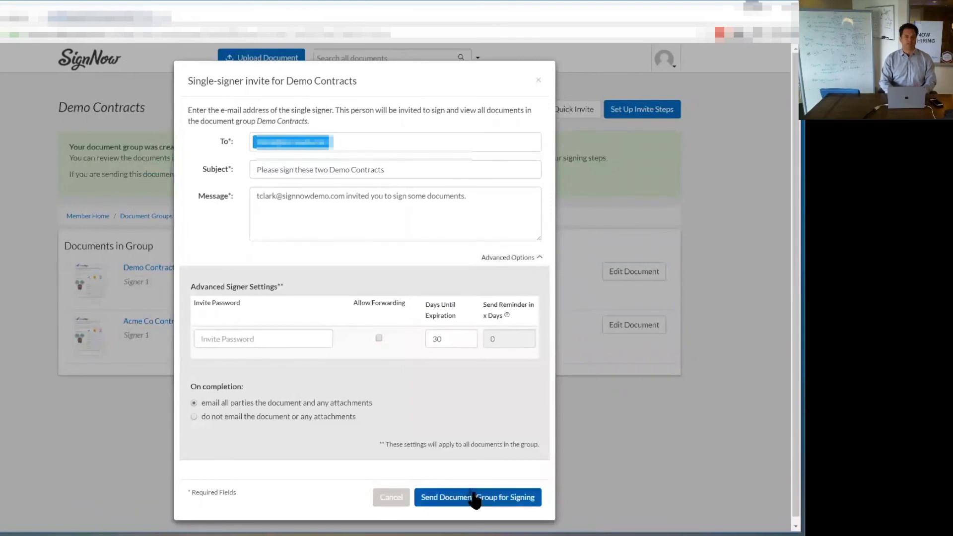
click(485, 496)
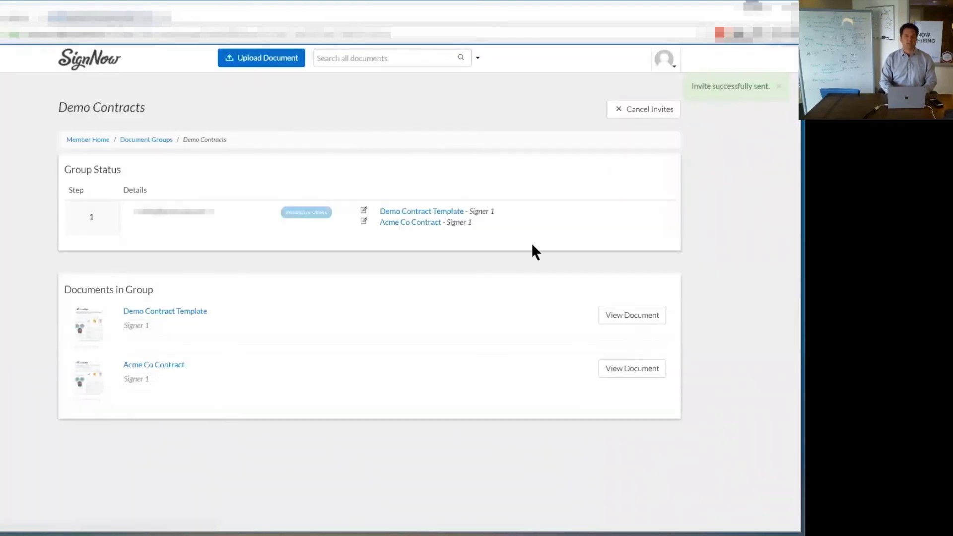
Go back to the Documents folder using the SignNow logo
click(76, 66)
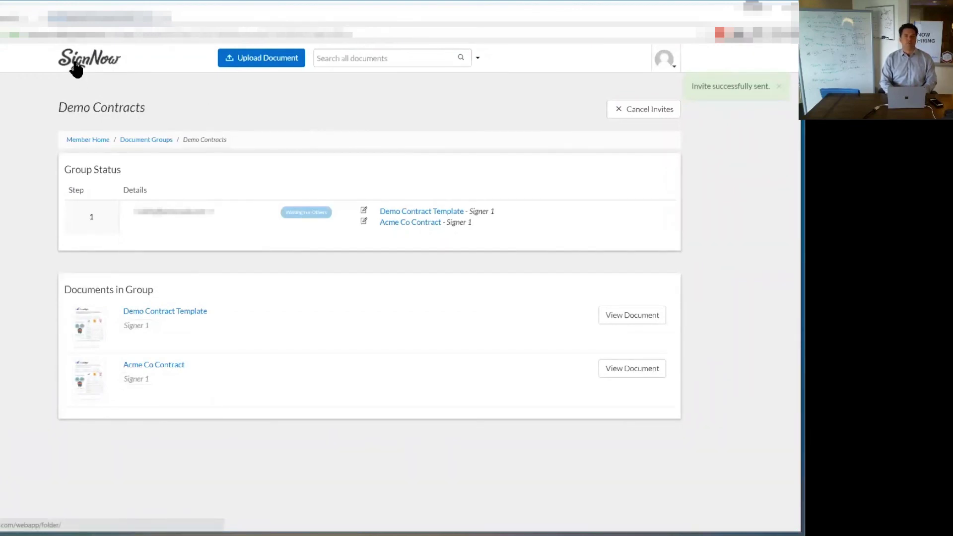